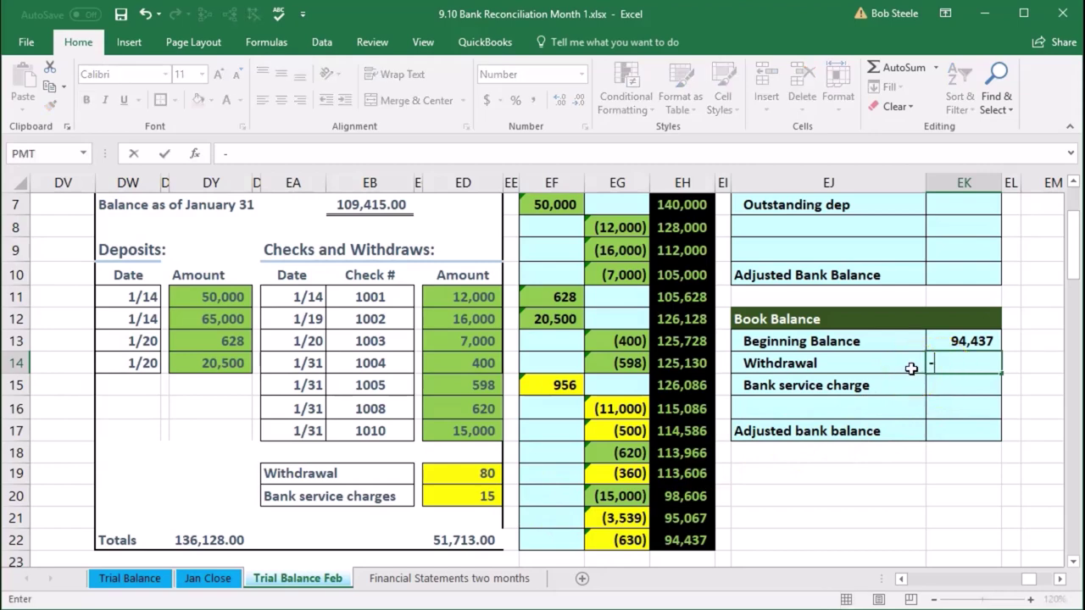
- Enter -80 for the withdrawal and -15 for the bank service charge in the Book Balance section
{"action": "type", "text": "-80"}
{"action": "key", "text": "Return"}
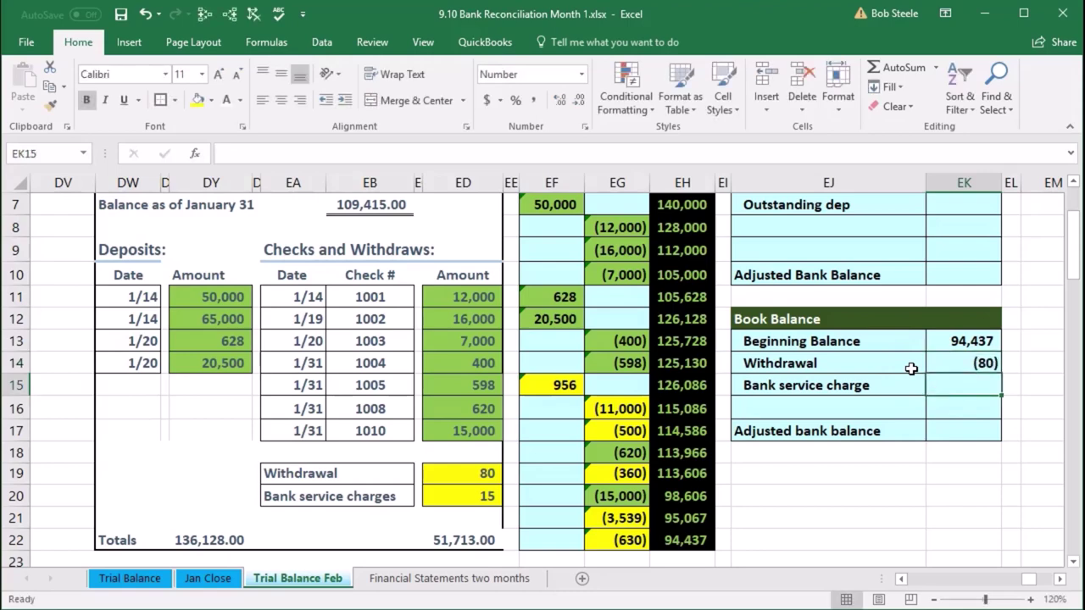
{"action": "type", "text": "-15"}
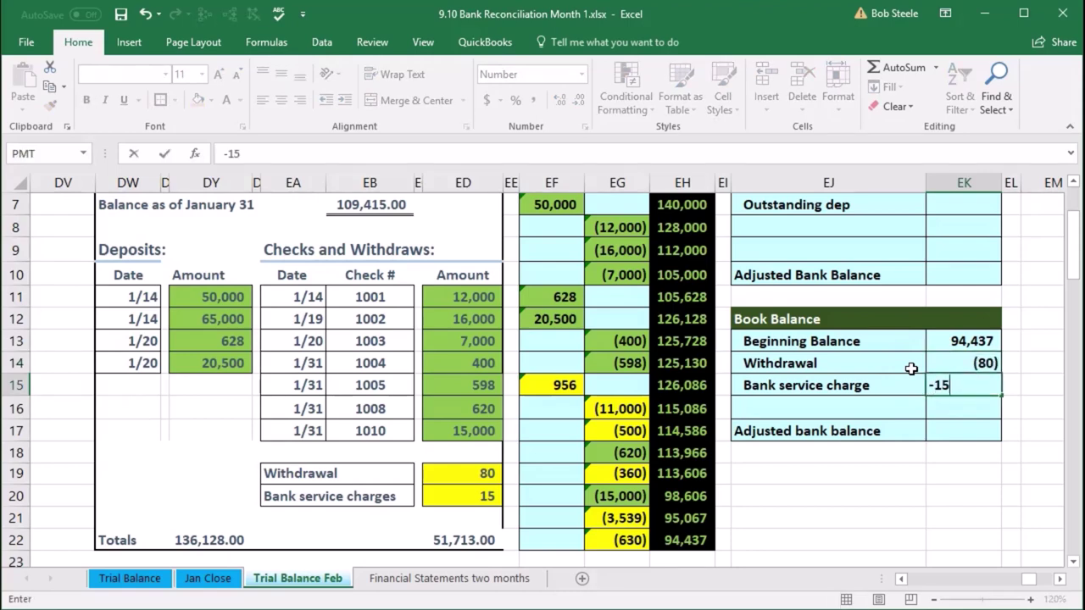
{"action": "key", "text": "Return"}
- Change the fill of the withdrawal and bank service charge amounts on the bank statement, ED19:ED20, to pale green
{"action": "scroll", "coordinate": [889, 404], "scroll_direction": "down", "scroll_amount": 1}
{"action": "left_click", "coordinate": [848, 404]}
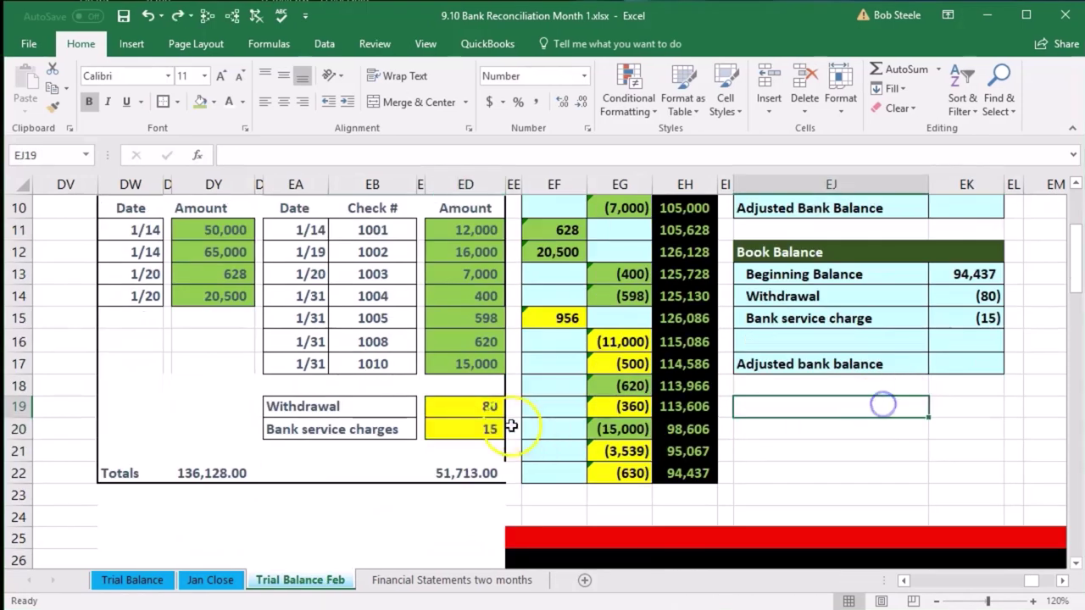
{"action": "left_click_drag", "start_coordinate": [457, 406], "coordinate": [457, 428]}
{"action": "right_click", "coordinate": [457, 426]}
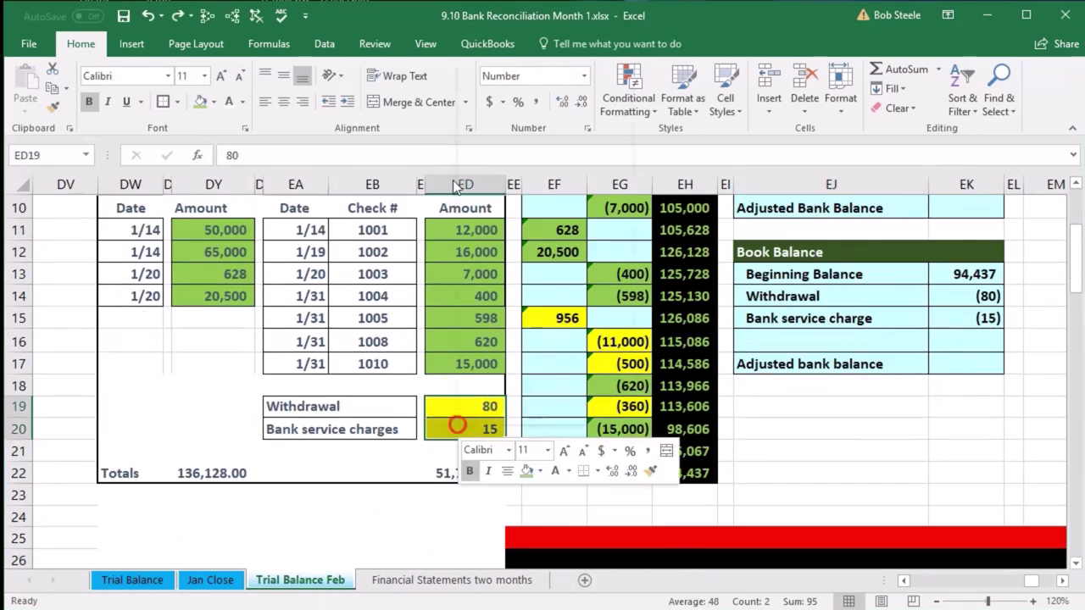
{"action": "left_click", "coordinate": [543, 473]}
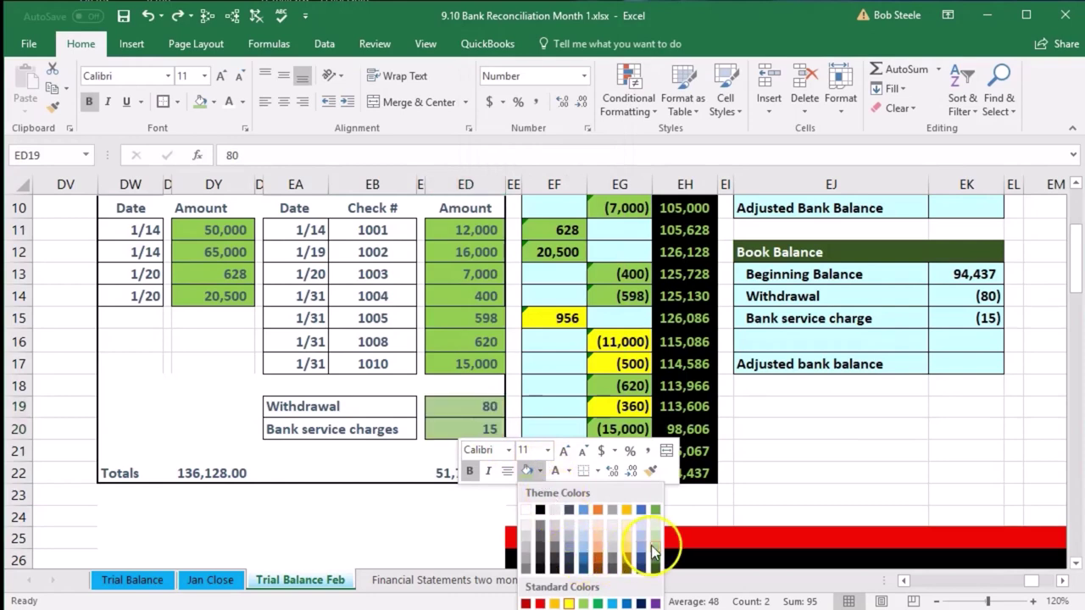
{"action": "left_click", "coordinate": [656, 532]}
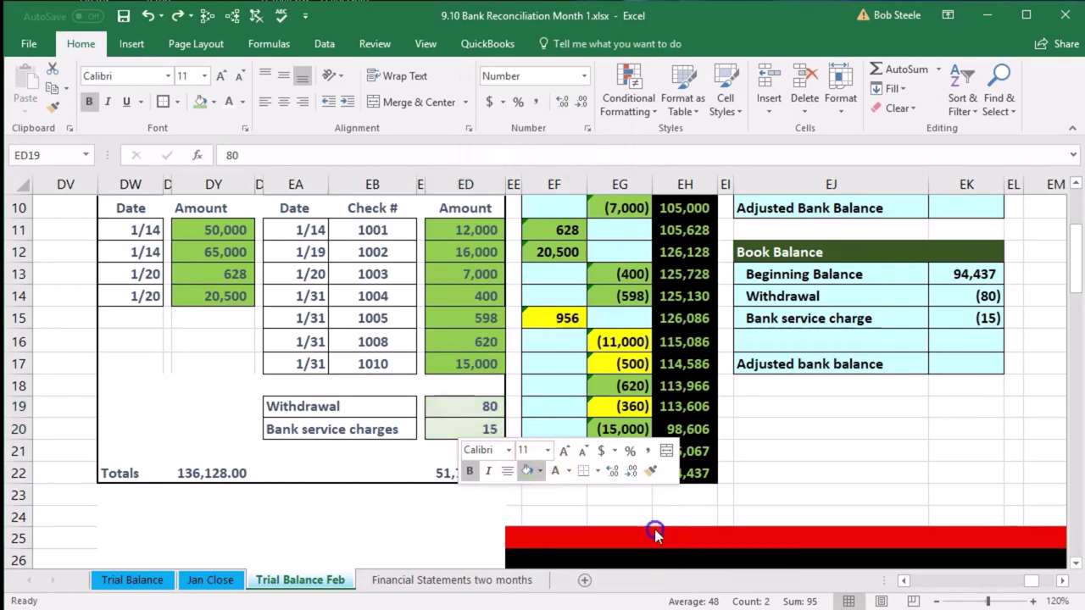
{"action": "left_click", "coordinate": [823, 409]}
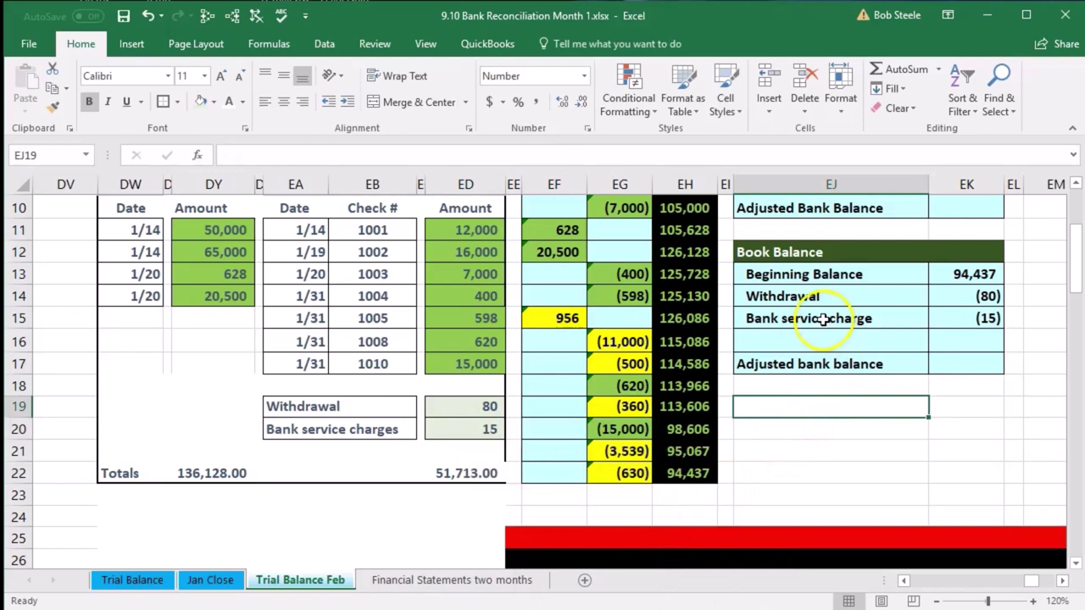
{"action": "left_click", "coordinate": [831, 456]}
- Enter 956 as the outstanding deposit in the Bank Balance section, cell EK7
{"action": "scroll", "coordinate": [832, 457], "scroll_direction": "up", "scroll_amount": 1}
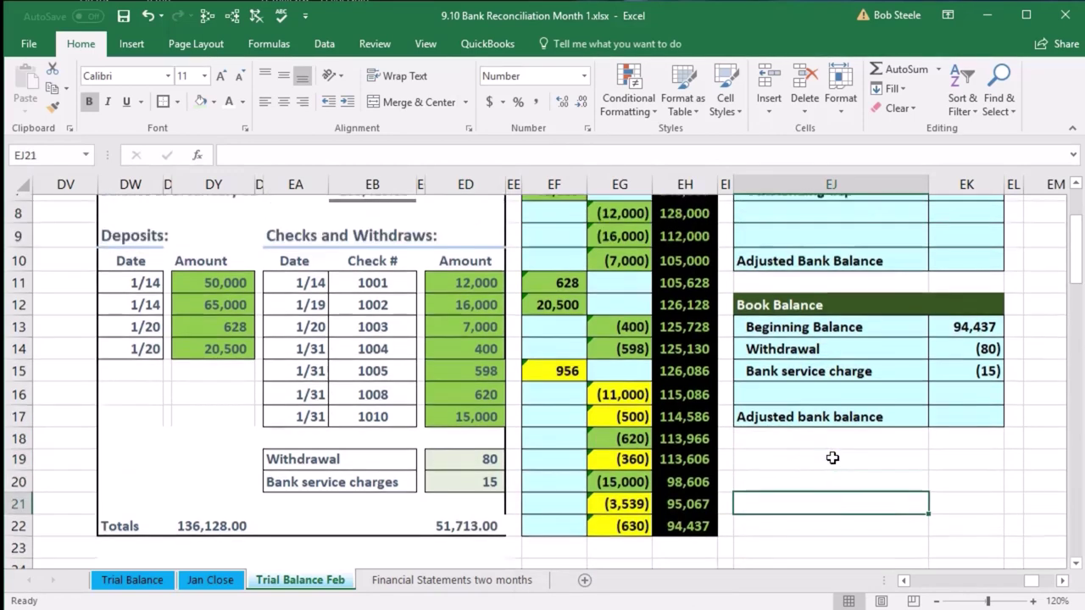
{"action": "scroll", "coordinate": [833, 458], "scroll_direction": "up", "scroll_amount": 1}
{"action": "left_click", "coordinate": [539, 385]}
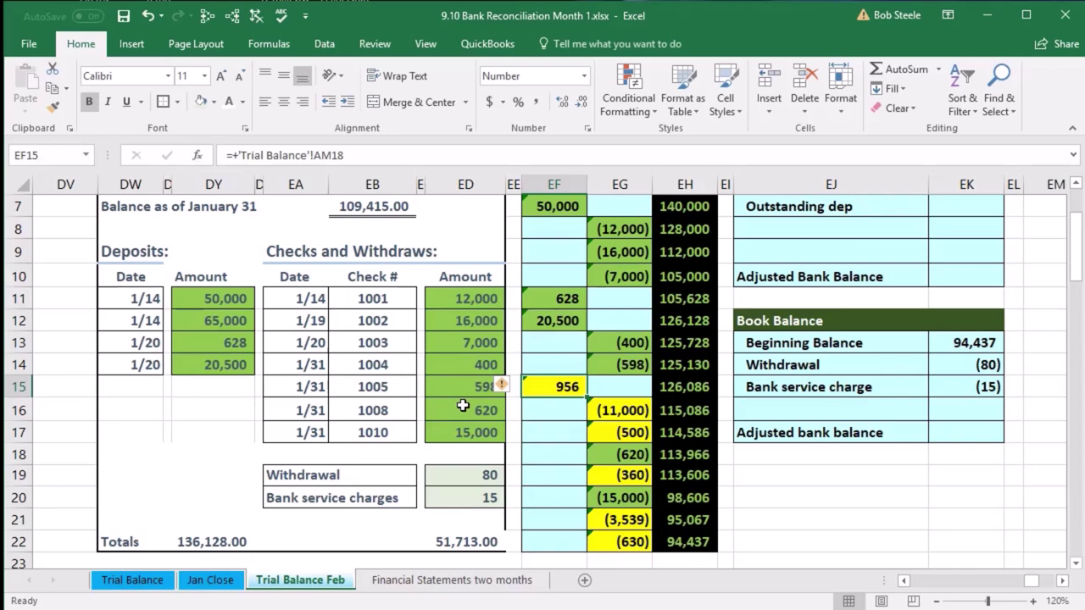
{"action": "scroll", "coordinate": [463, 406], "scroll_direction": "up", "scroll_amount": 2}
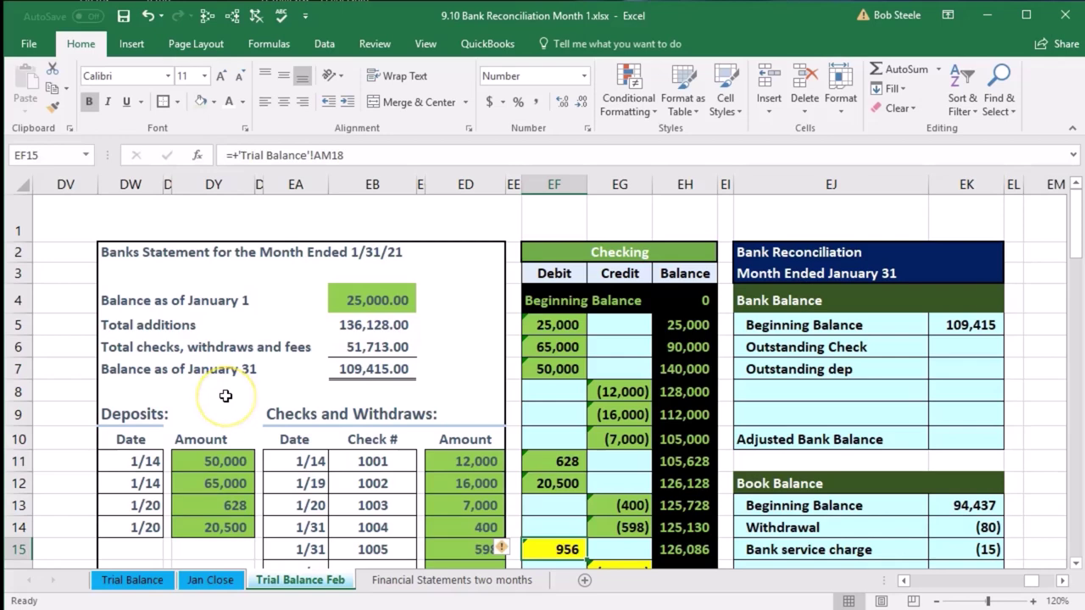
{"action": "scroll", "coordinate": [407, 334], "scroll_direction": "down", "scroll_amount": 1}
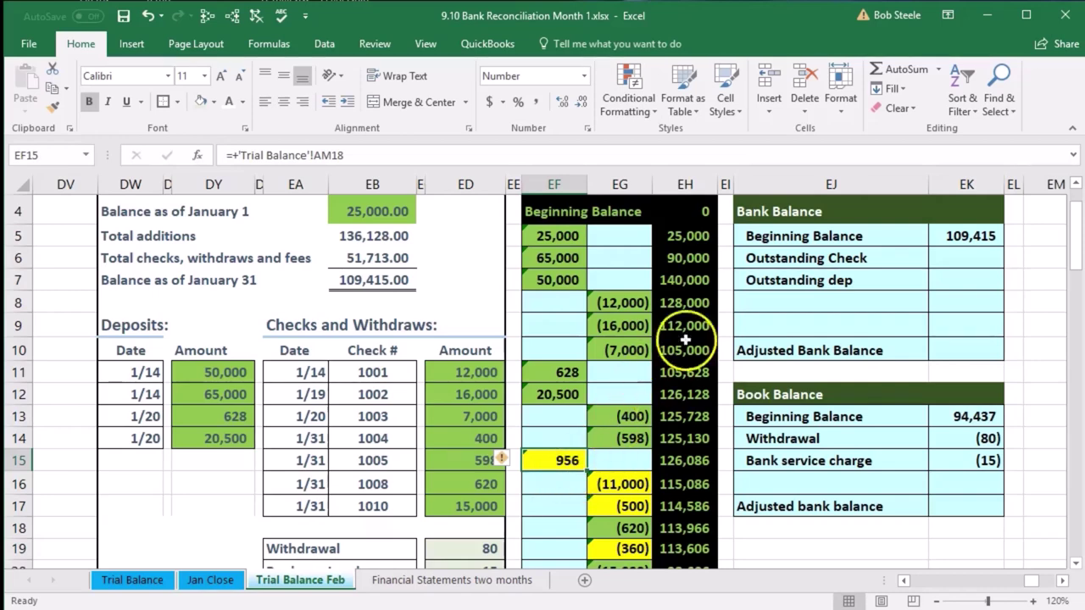
{"action": "left_click", "coordinate": [787, 280]}
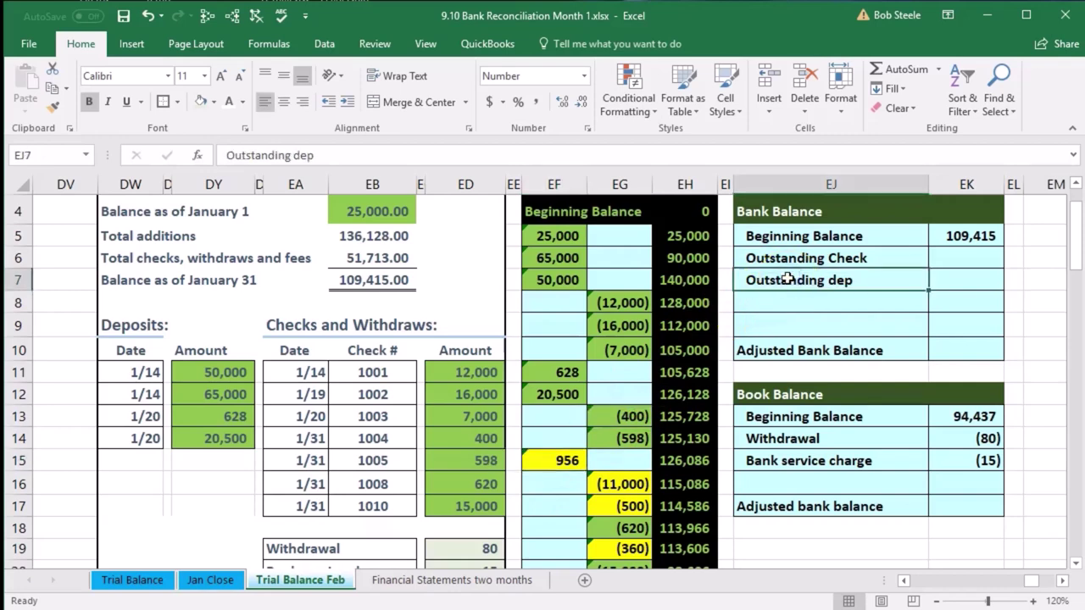
{"action": "left_click", "coordinate": [968, 235]}
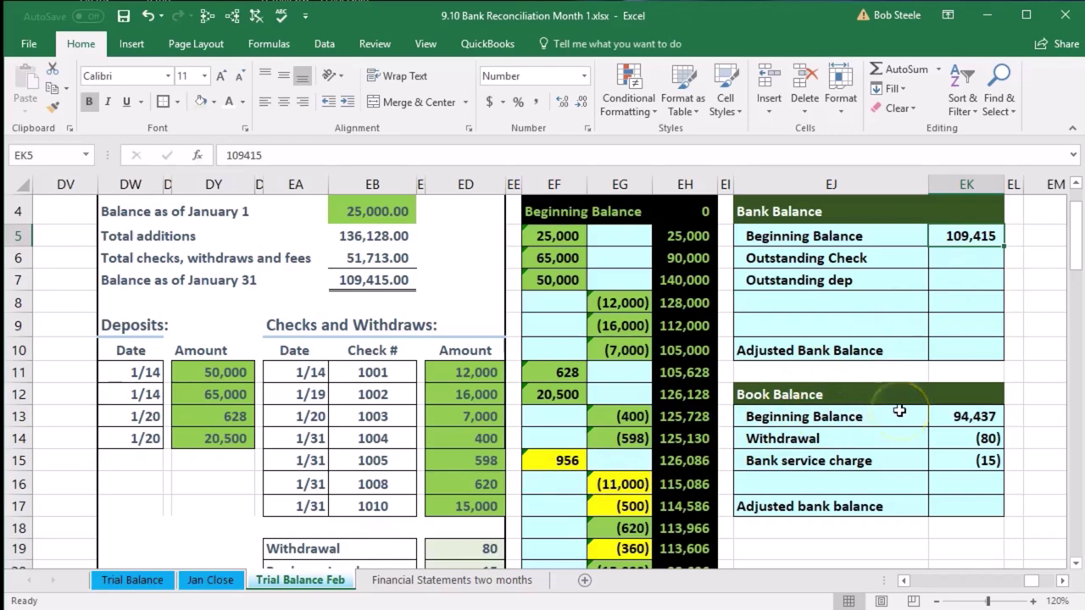
{"action": "left_click", "coordinate": [939, 281]}
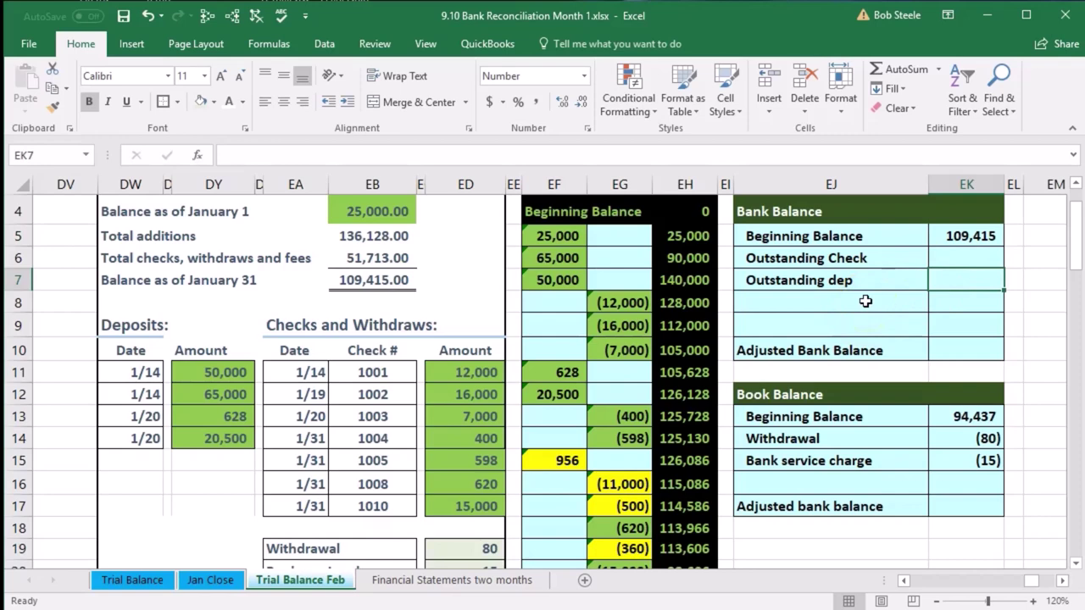
{"action": "type", "text": "956"}
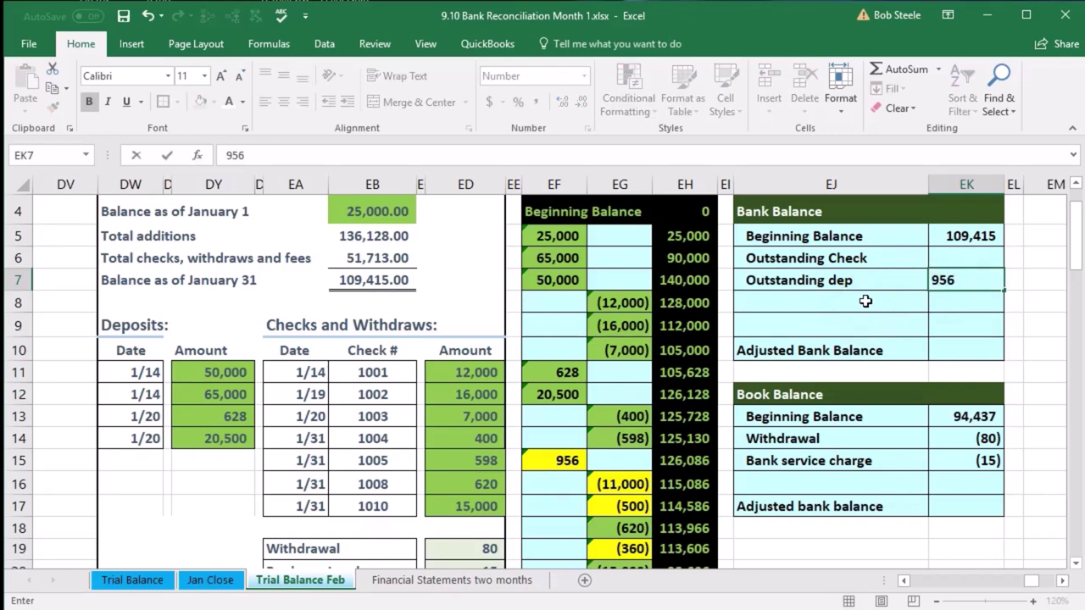
{"action": "key", "text": "Return"}
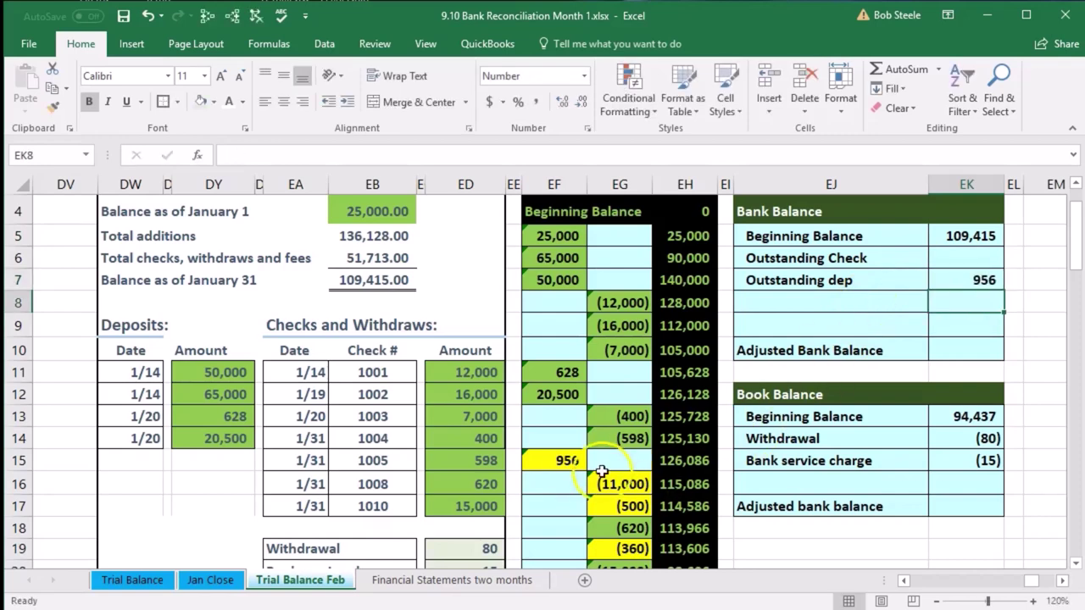
- Change the fill of the 956 deposit in the Checking debit column, cell EF15, to the same pale green
{"action": "left_click", "coordinate": [565, 460]}
{"action": "right_click", "coordinate": [565, 461]}
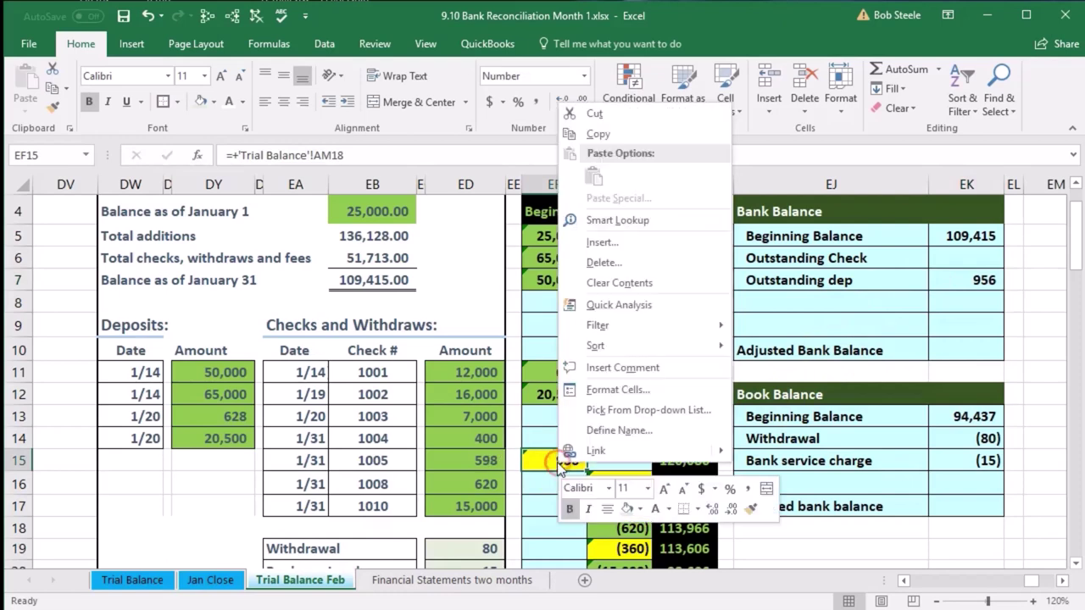
{"action": "left_click", "coordinate": [626, 509]}
{"action": "left_click", "coordinate": [536, 547]}
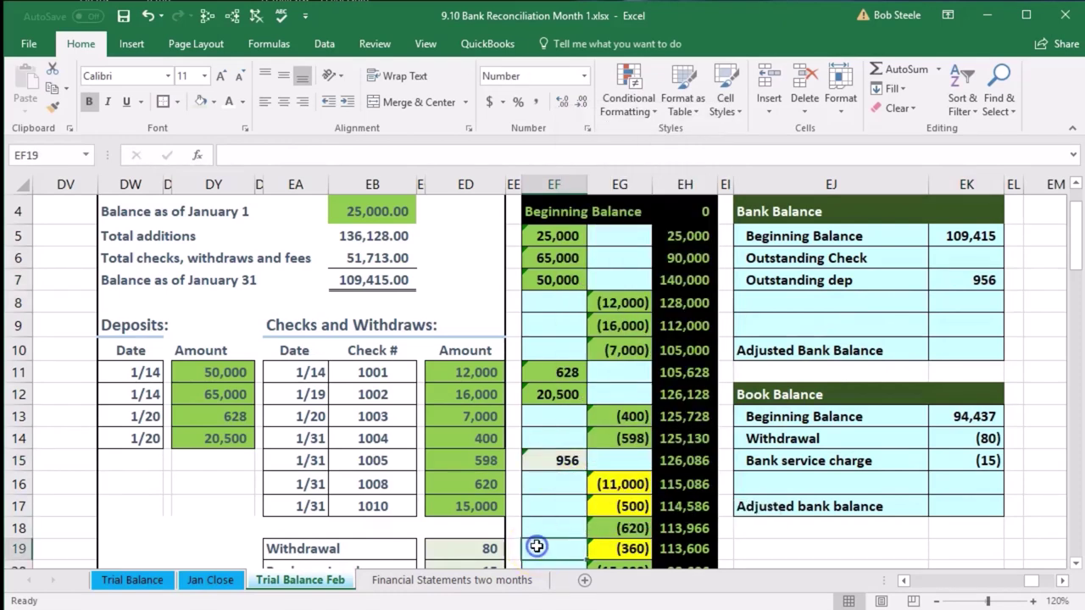
- Examine the yellow uncleared checks in the Checking credit column and compare the beginning bank and book balances
{"action": "left_click", "coordinate": [627, 482]}
{"action": "scroll", "coordinate": [632, 480], "scroll_direction": "down", "scroll_amount": 1}
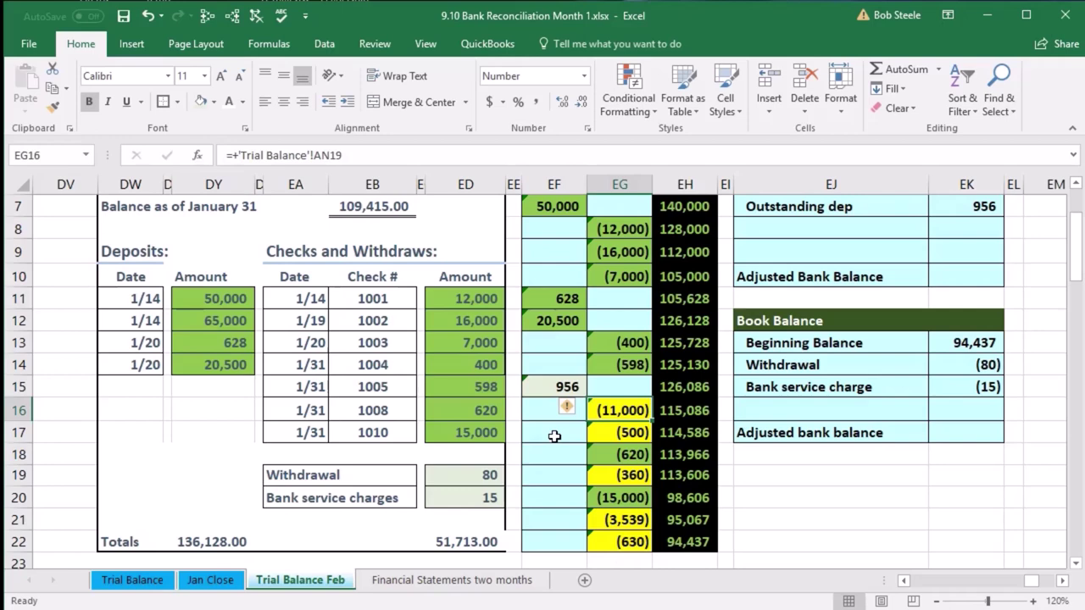
{"action": "scroll", "coordinate": [554, 437], "scroll_direction": "up", "scroll_amount": 1}
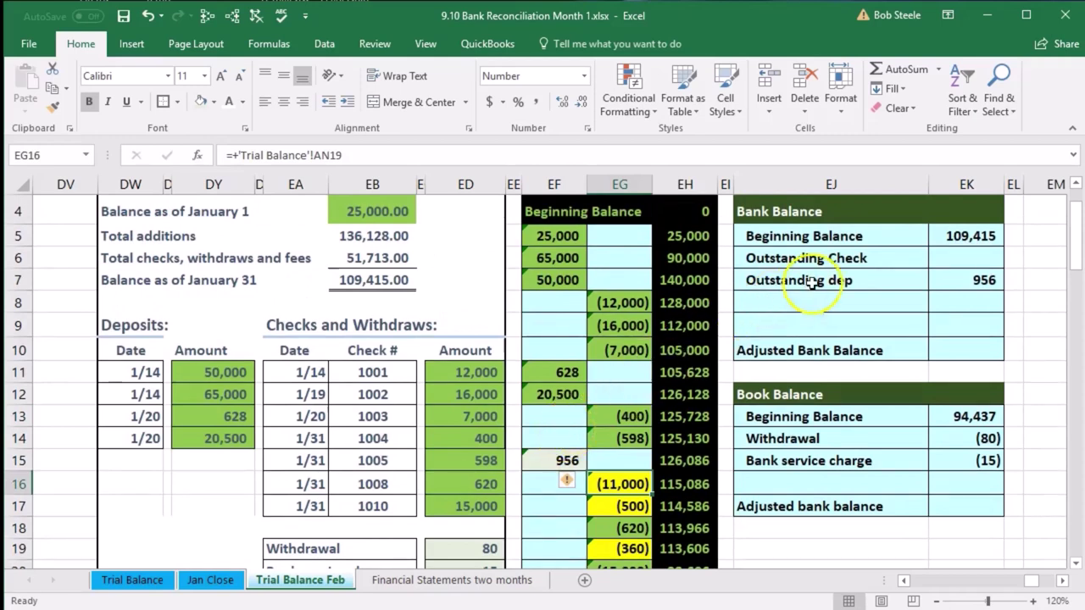
{"action": "left_click", "coordinate": [941, 235]}
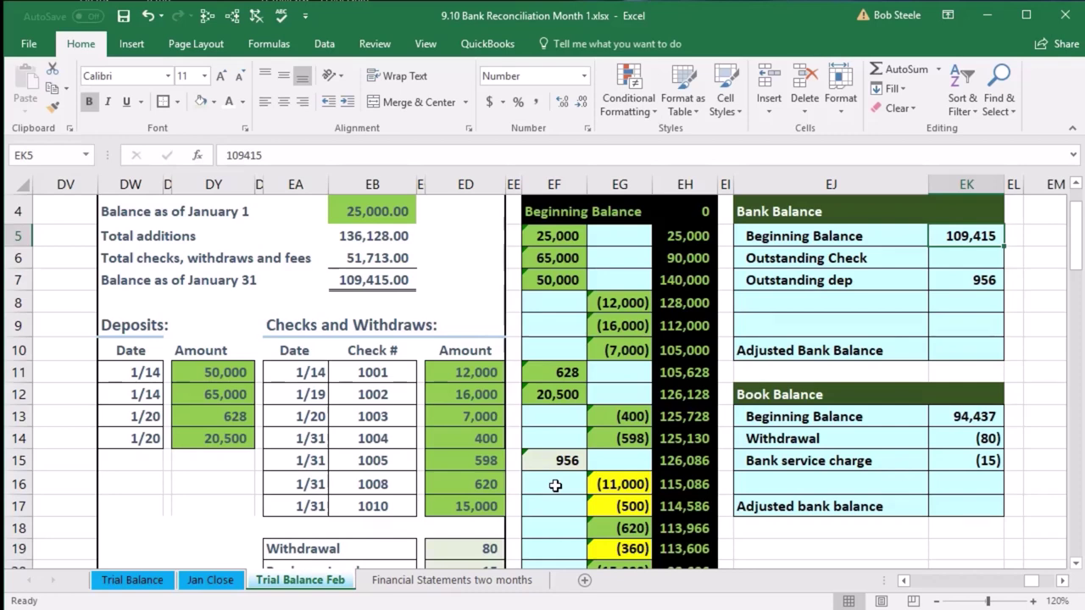
{"action": "scroll", "coordinate": [555, 485], "scroll_direction": "down", "scroll_amount": 1}
{"action": "left_click", "coordinate": [615, 410]}
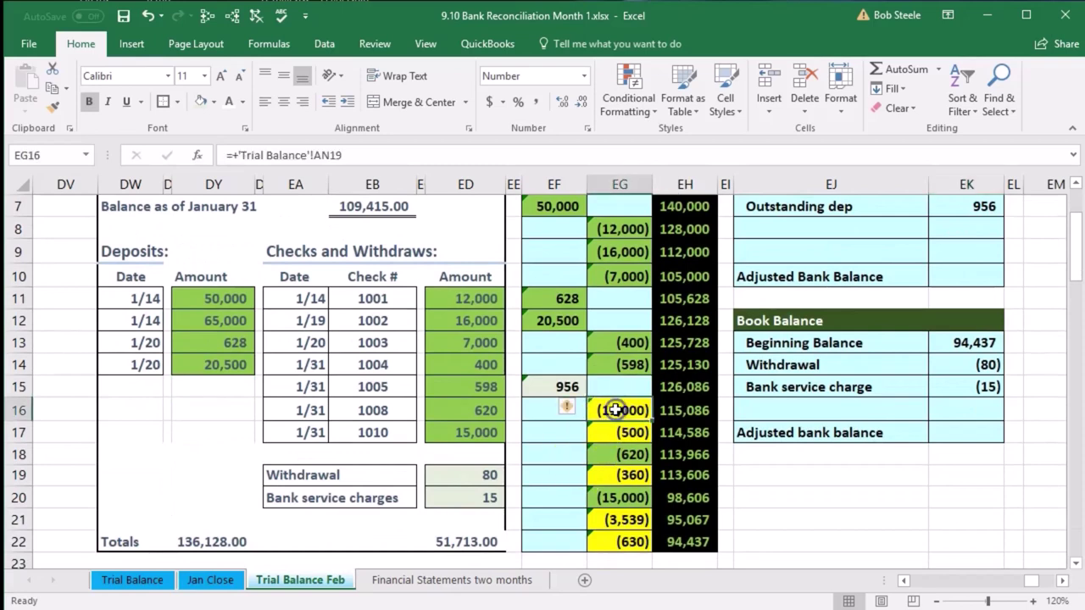
{"action": "left_click", "coordinate": [616, 432]}
{"action": "left_click", "coordinate": [616, 475]}
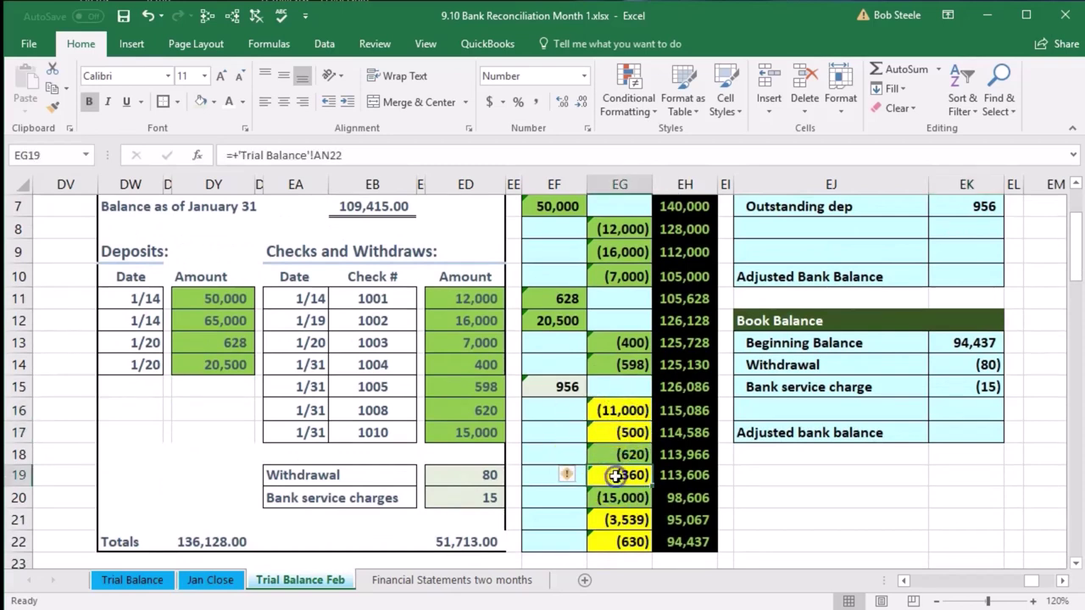
{"action": "left_click", "coordinate": [617, 519]}
{"action": "left_click", "coordinate": [620, 541]}
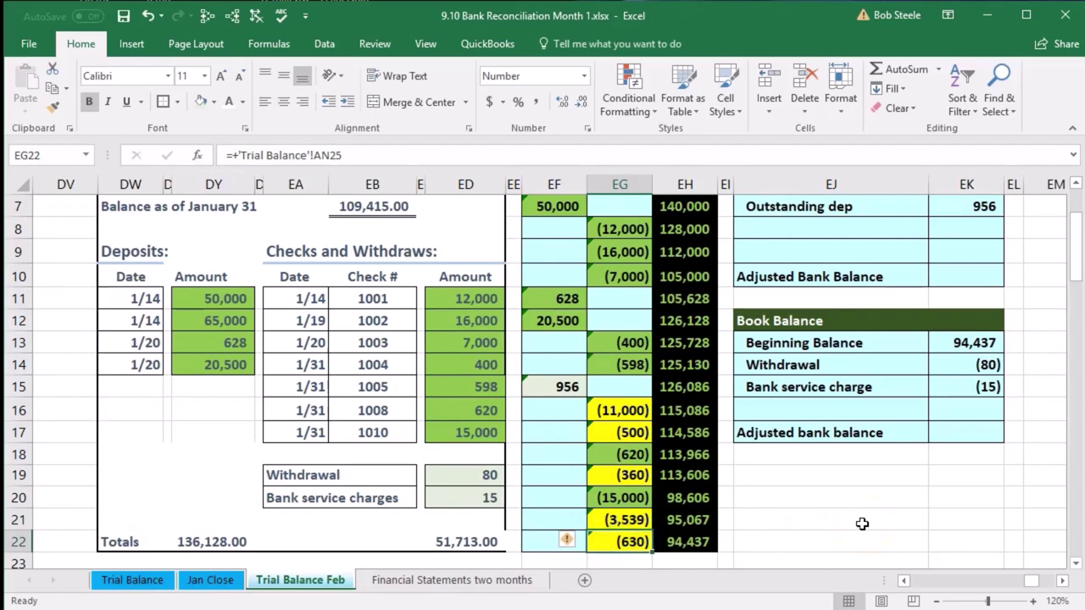
{"action": "scroll", "coordinate": [898, 457], "scroll_direction": "up", "scroll_amount": 2}
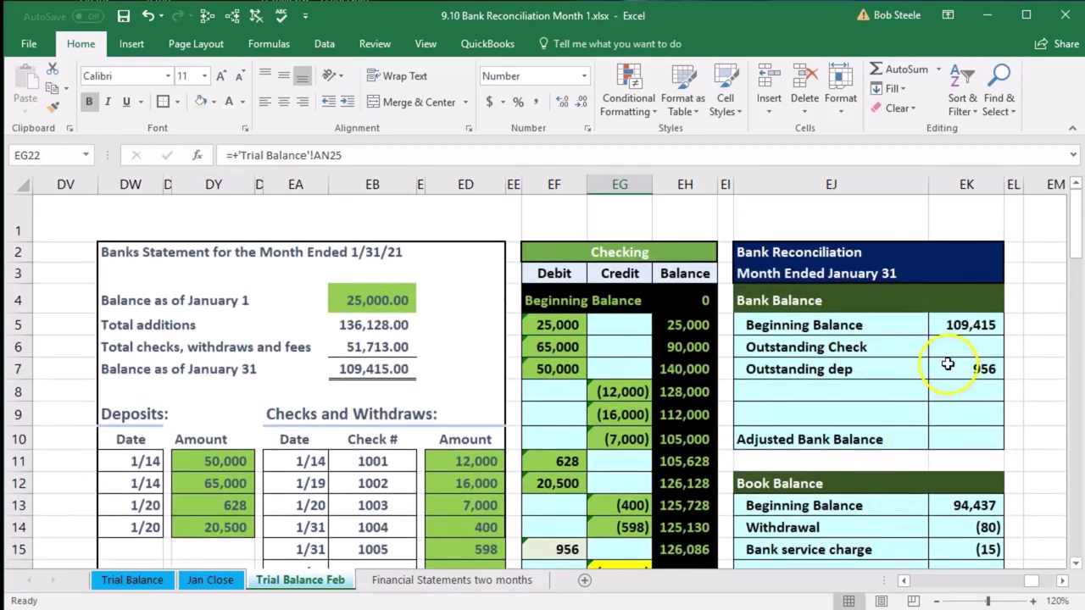
{"action": "left_click", "coordinate": [945, 504]}
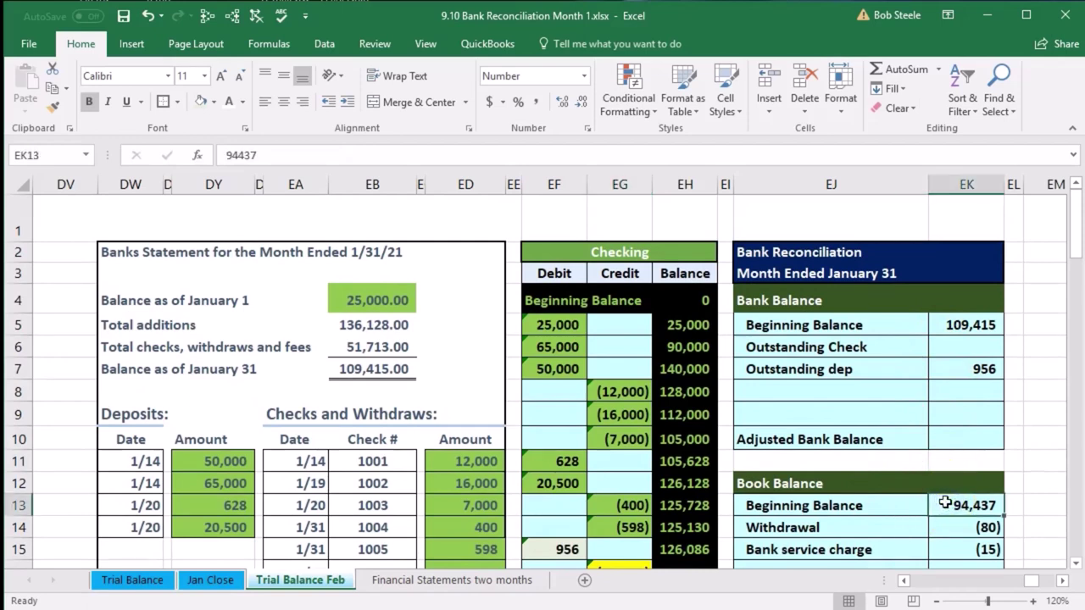
{"action": "left_click", "coordinate": [954, 329]}
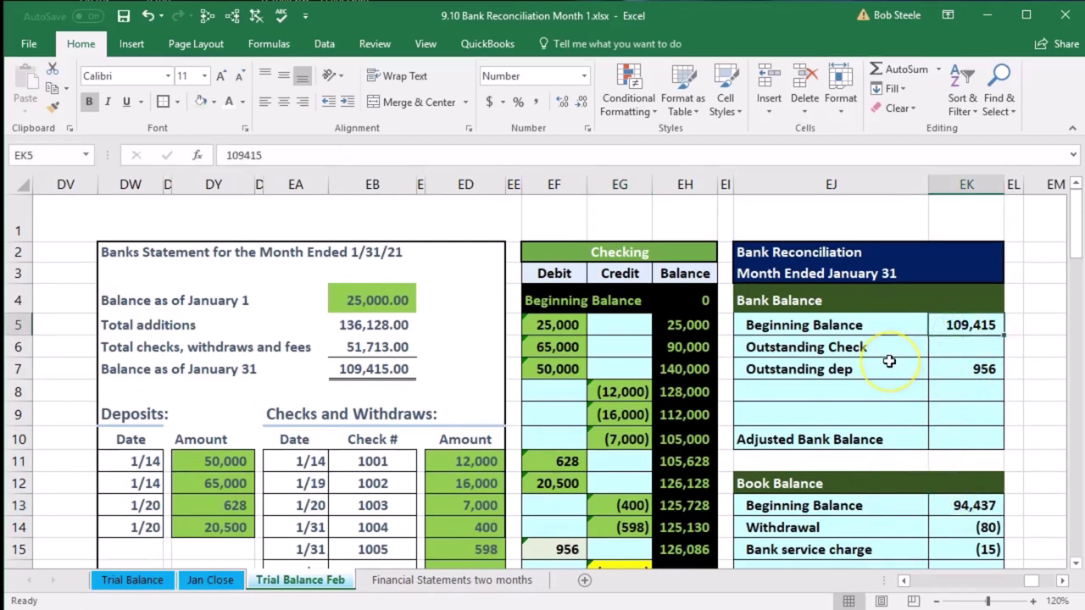
{"action": "scroll", "coordinate": [888, 361], "scroll_direction": "down", "scroll_amount": 1}
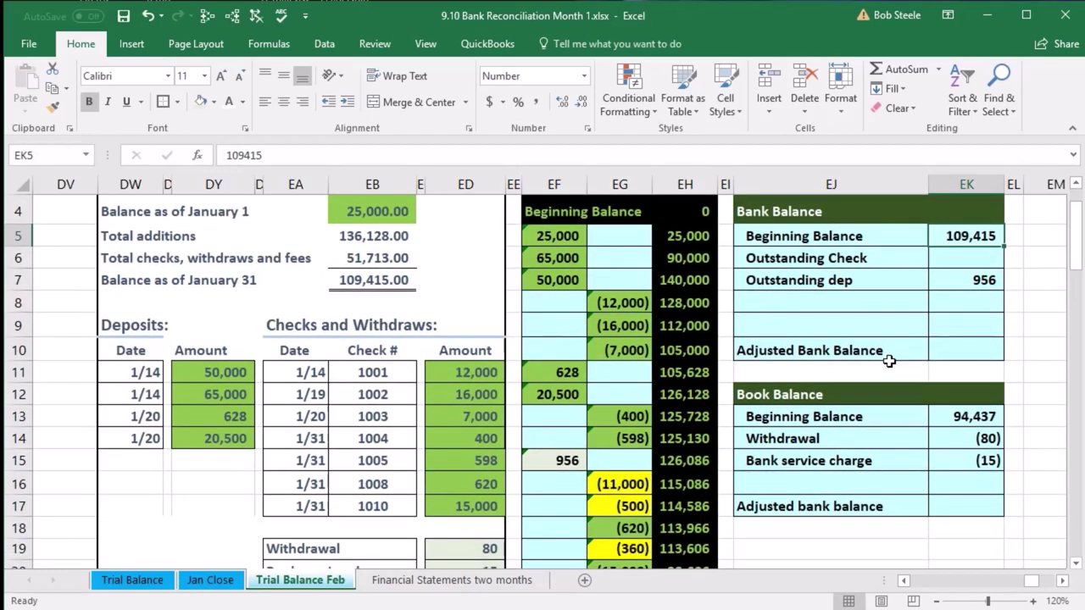
- Add the five uncleared check amounts in Calculator: 11000 + 500 + 360 + 3539 + 630
{"action": "left_click_drag", "start_coordinate": [873, 293], "coordinate": [417, 218]}
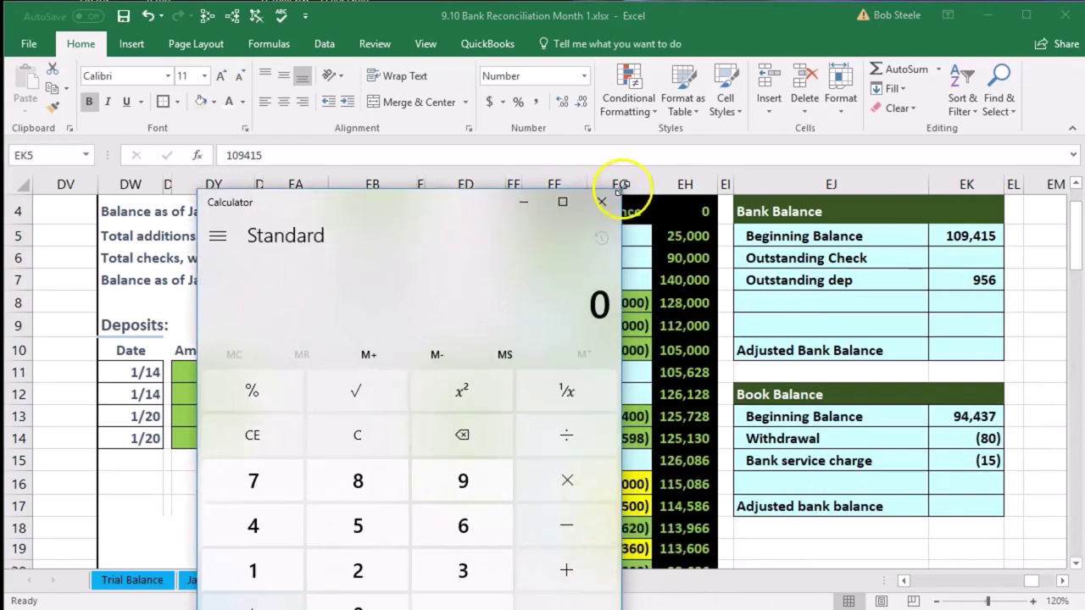
{"action": "left_click_drag", "start_coordinate": [623, 193], "coordinate": [492, 222]}
{"action": "key", "text": "alt+F4"}
{"action": "scroll", "coordinate": [635, 359], "scroll_direction": "down", "scroll_amount": 1}
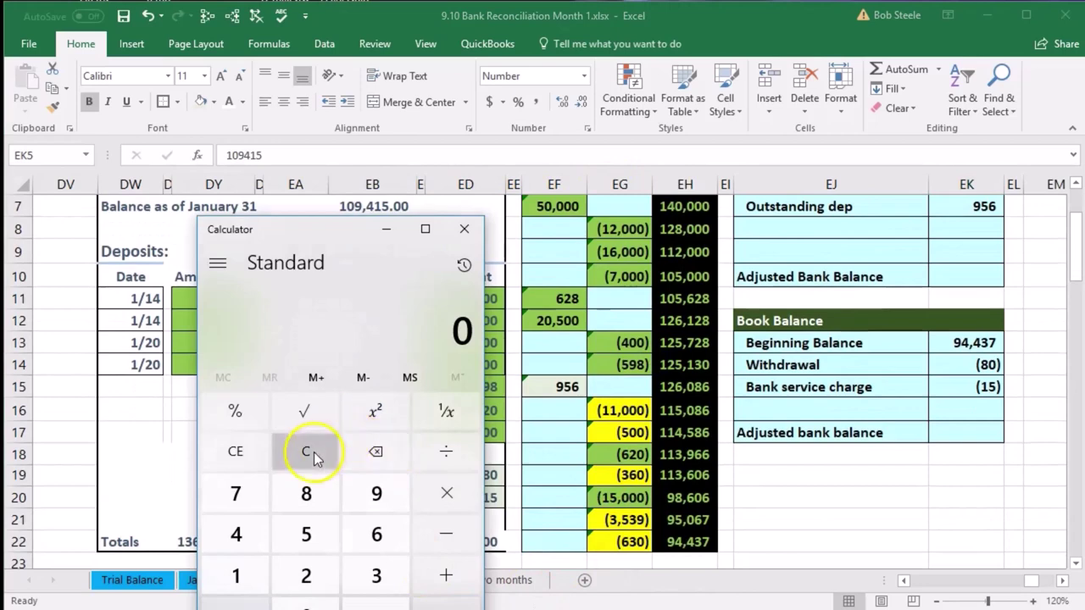
{"action": "type", "text": "11000+"}
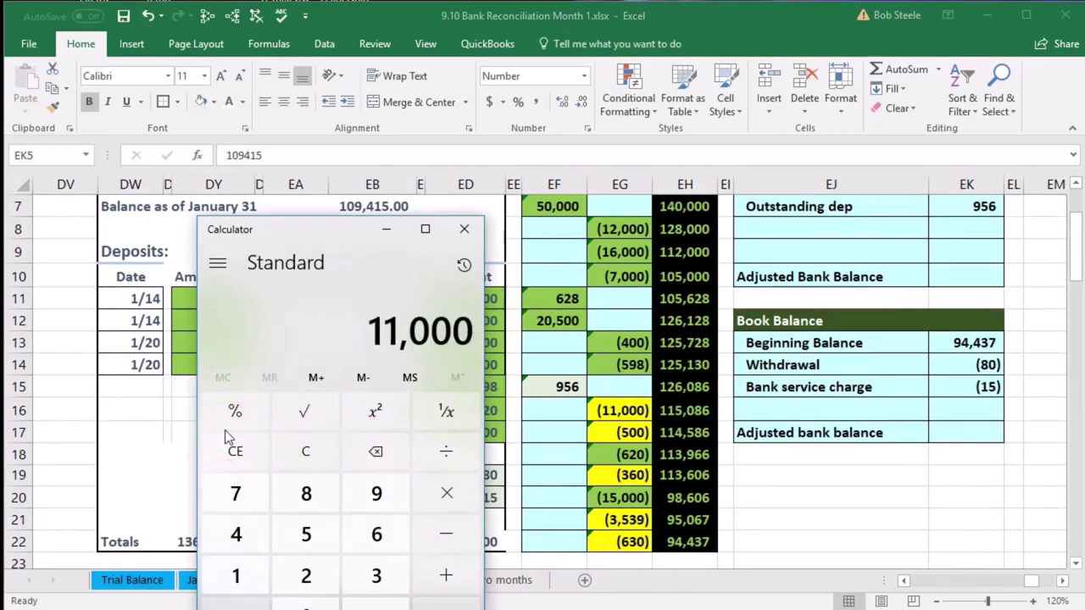
{"action": "type", "text": "500+6"}
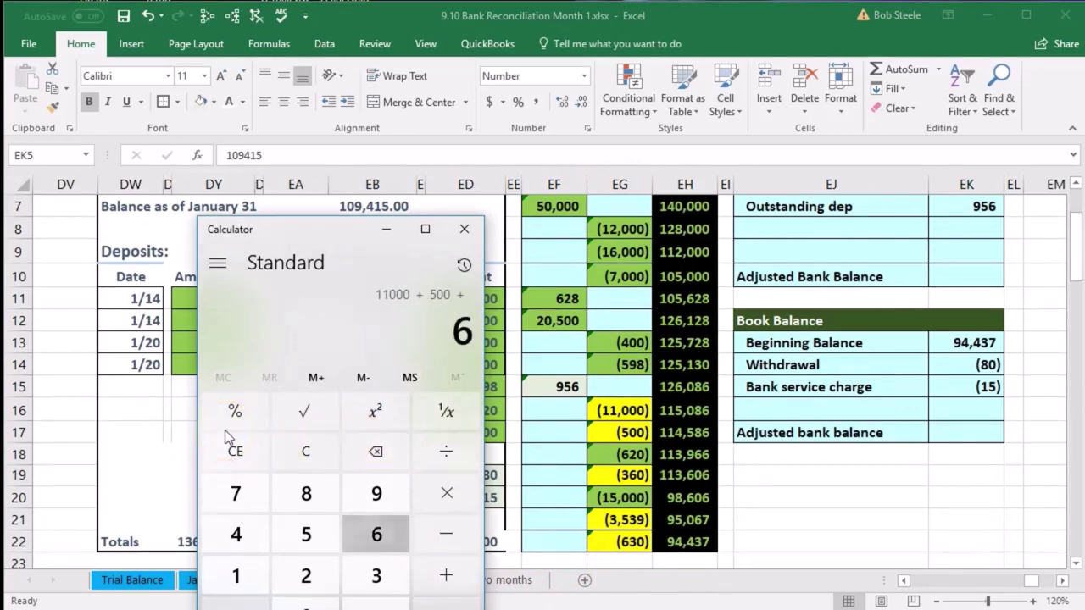
{"action": "type", "text": "360+353"}
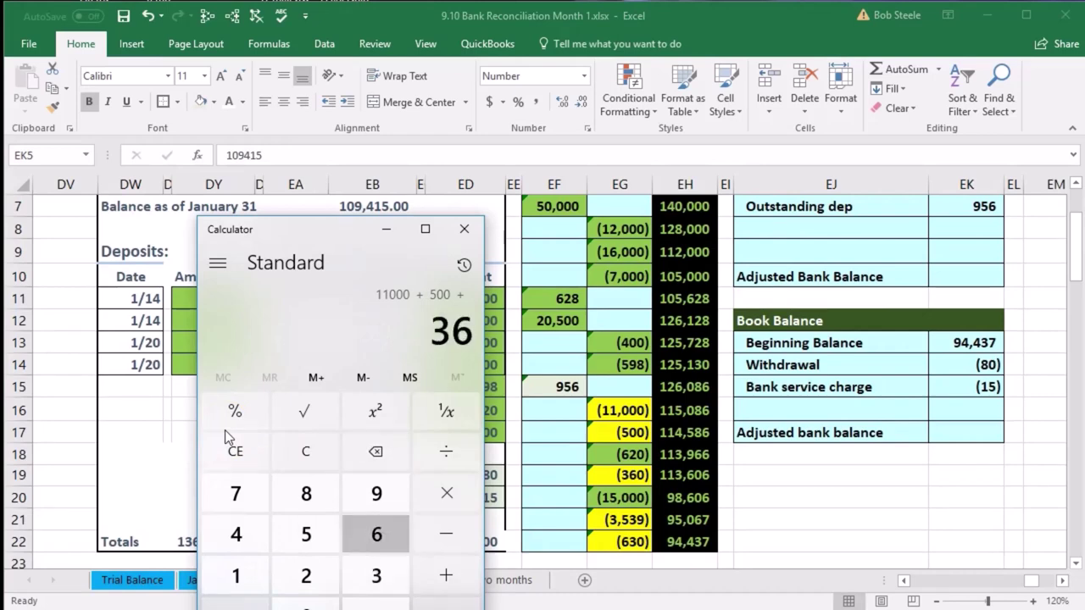
{"action": "type", "text": "9"}
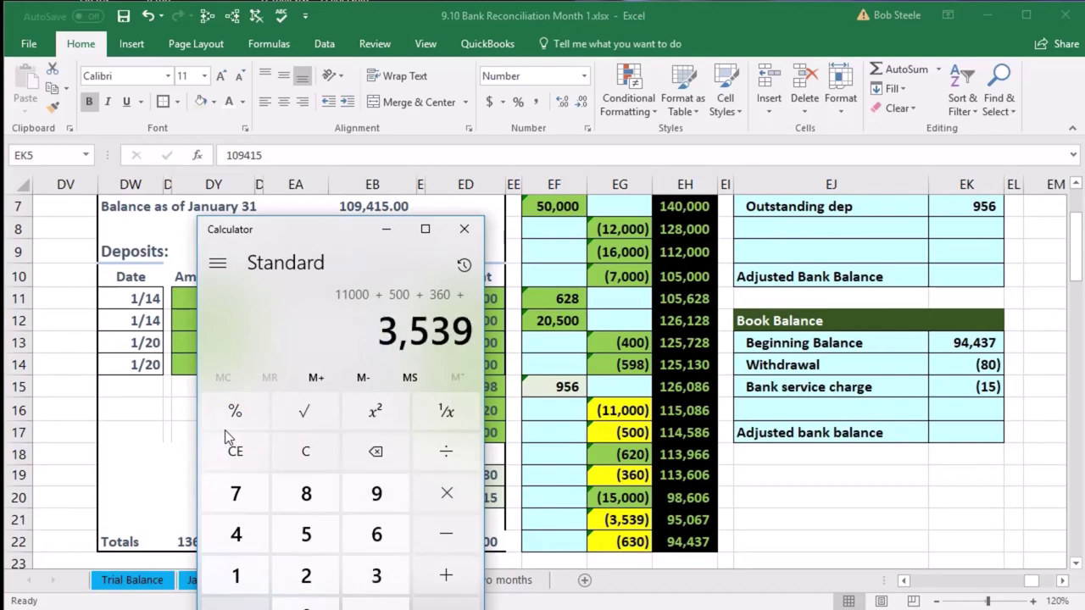
{"action": "type", "text": "+630"}
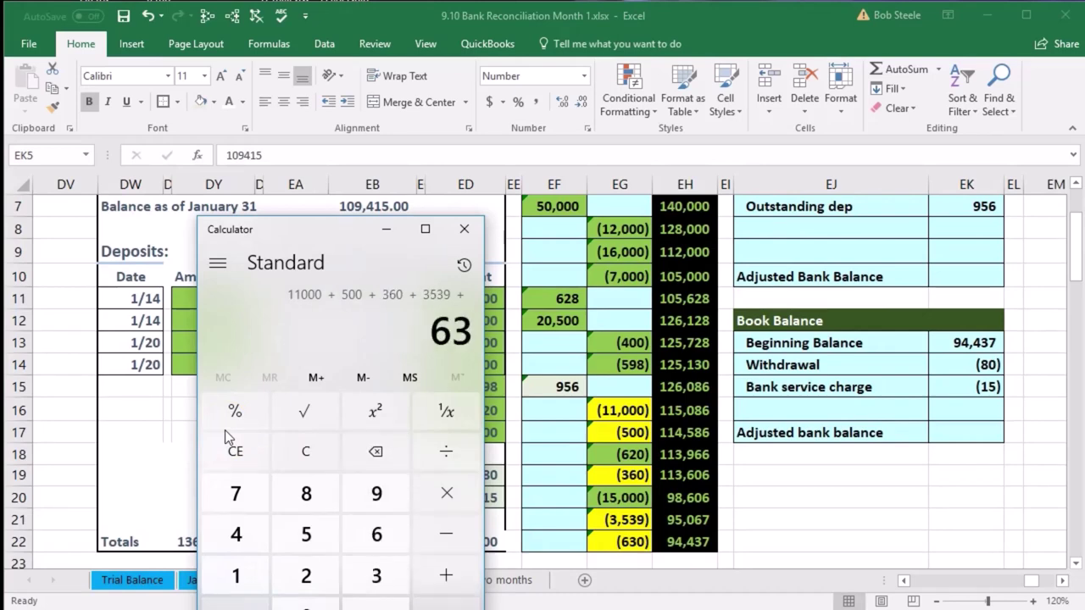
{"action": "key", "text": "Return"}
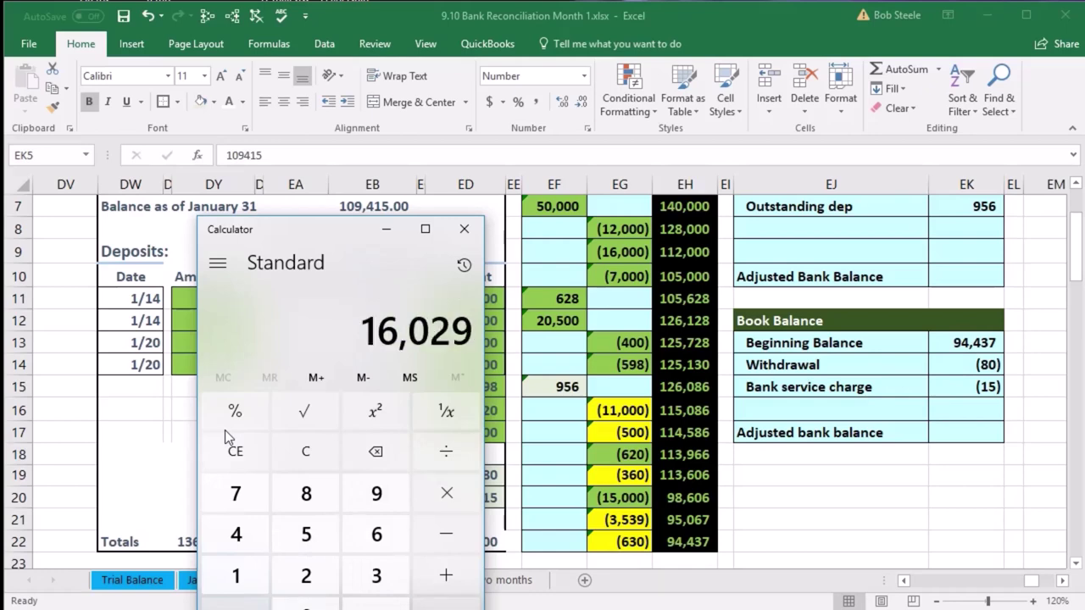
{"action": "left_click", "coordinate": [473, 229]}
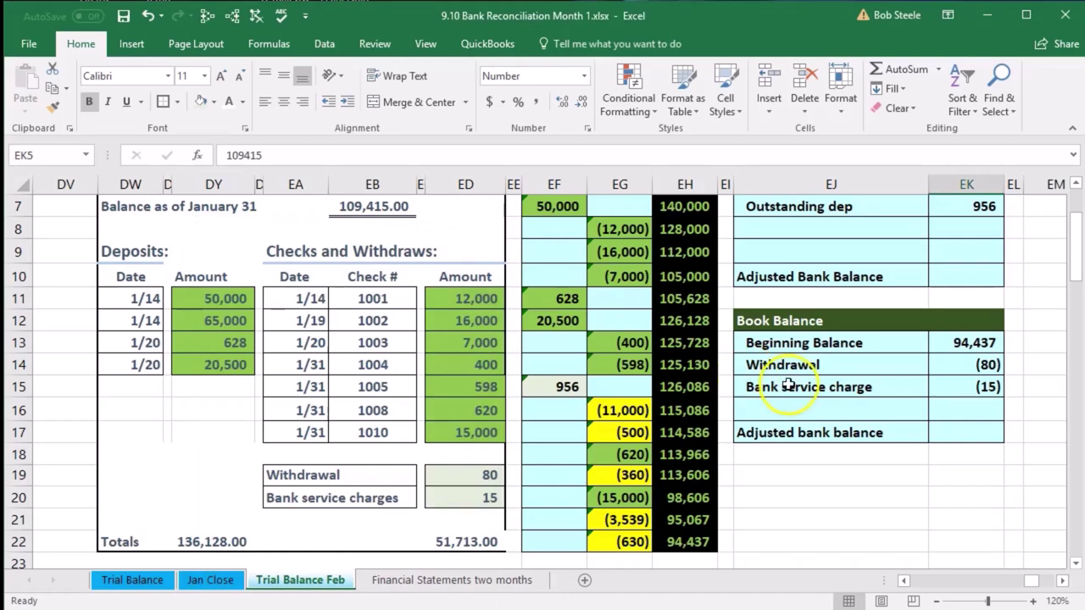
- Enter the outstanding checks in the Bank Balance section, cell EK6, with the formula =EG16+EG17+EG19+EG21+EG22
{"action": "left_click", "coordinate": [778, 383]}
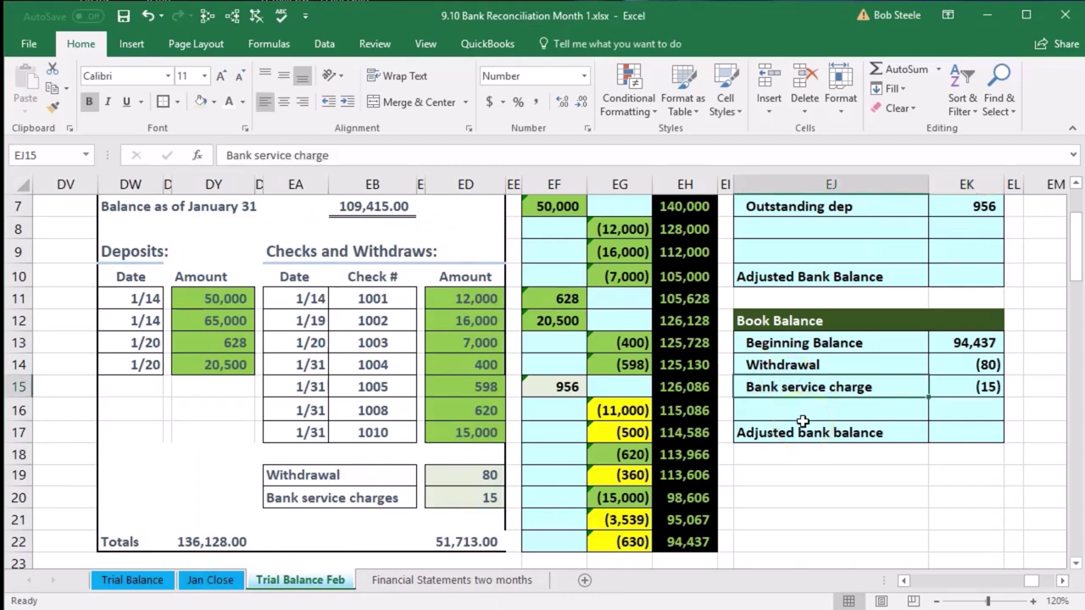
{"action": "scroll", "coordinate": [802, 422], "scroll_direction": "up", "scroll_amount": 1}
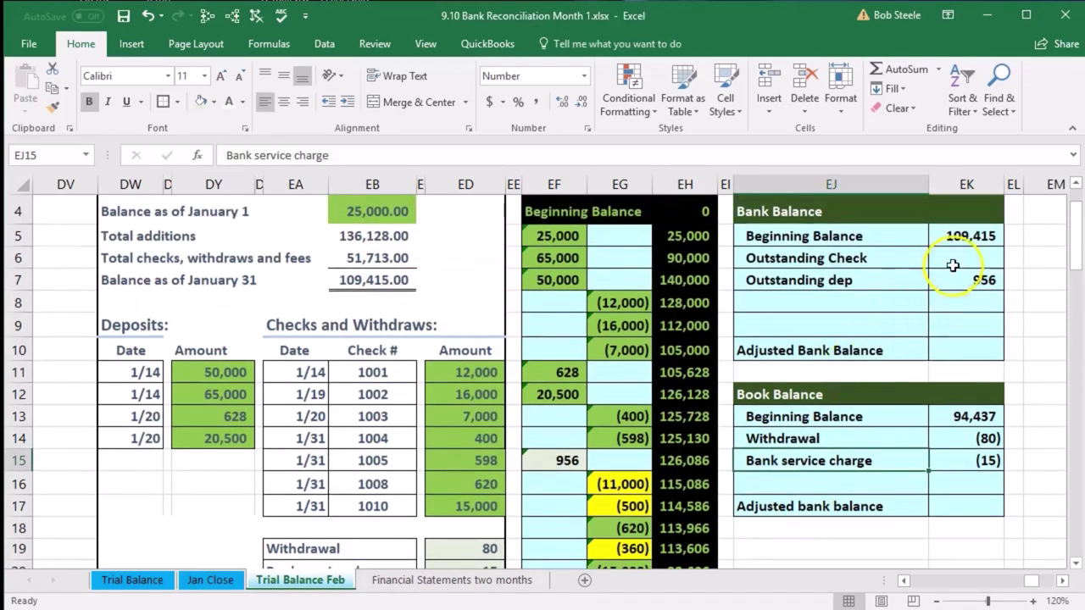
{"action": "left_click", "coordinate": [950, 254]}
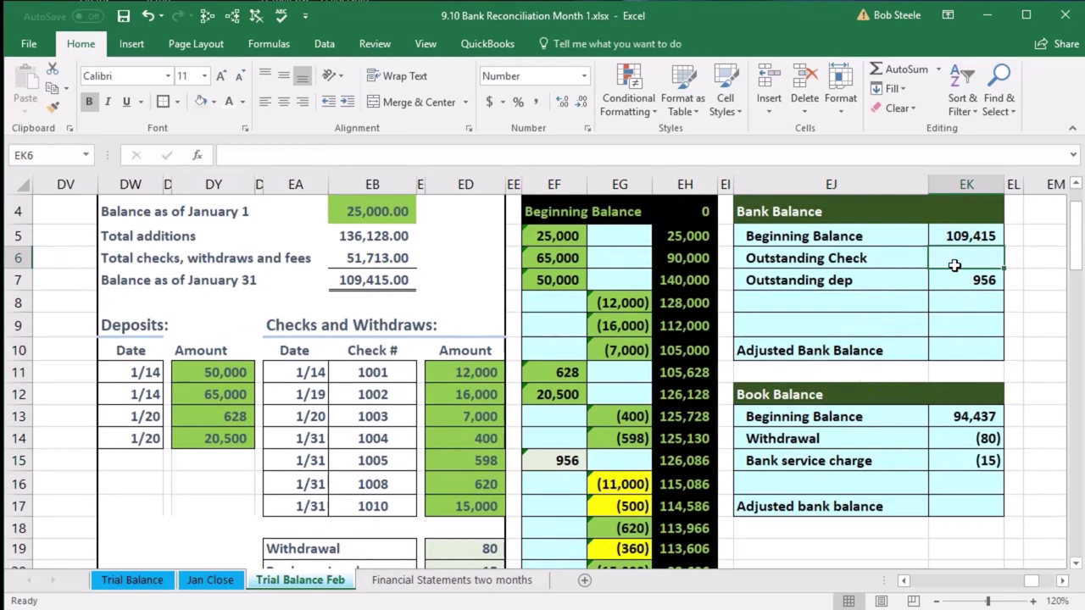
{"action": "type", "text": "="}
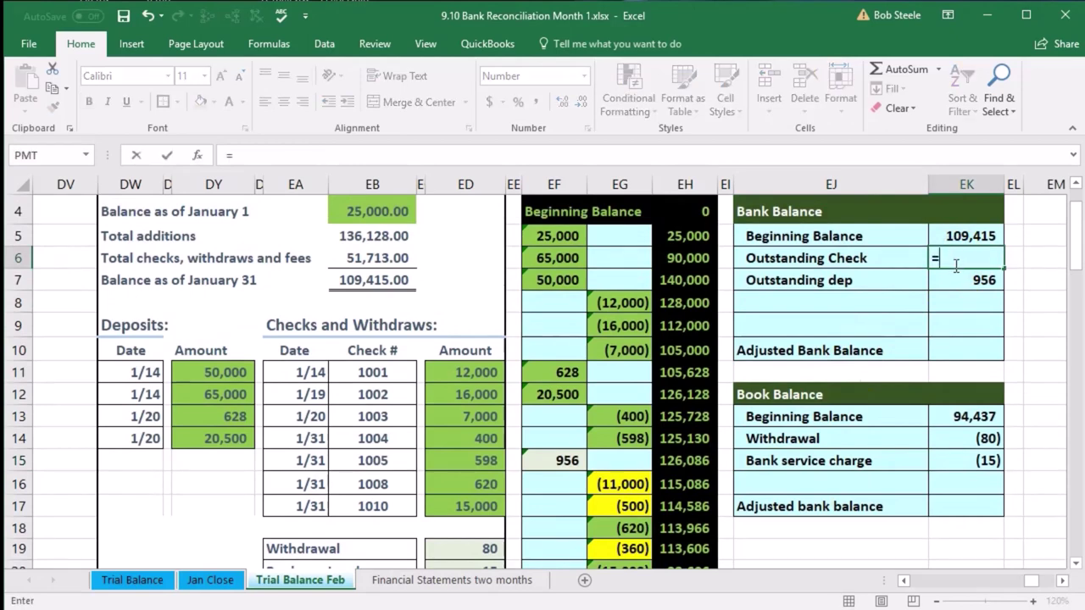
{"action": "left_click", "coordinate": [626, 479]}
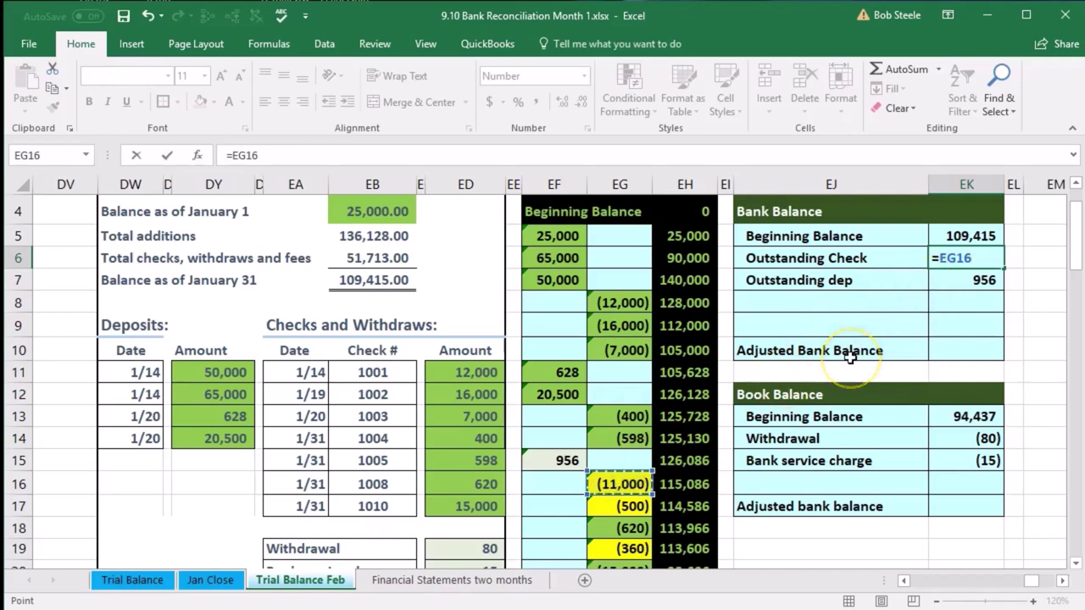
{"action": "type", "text": "+"}
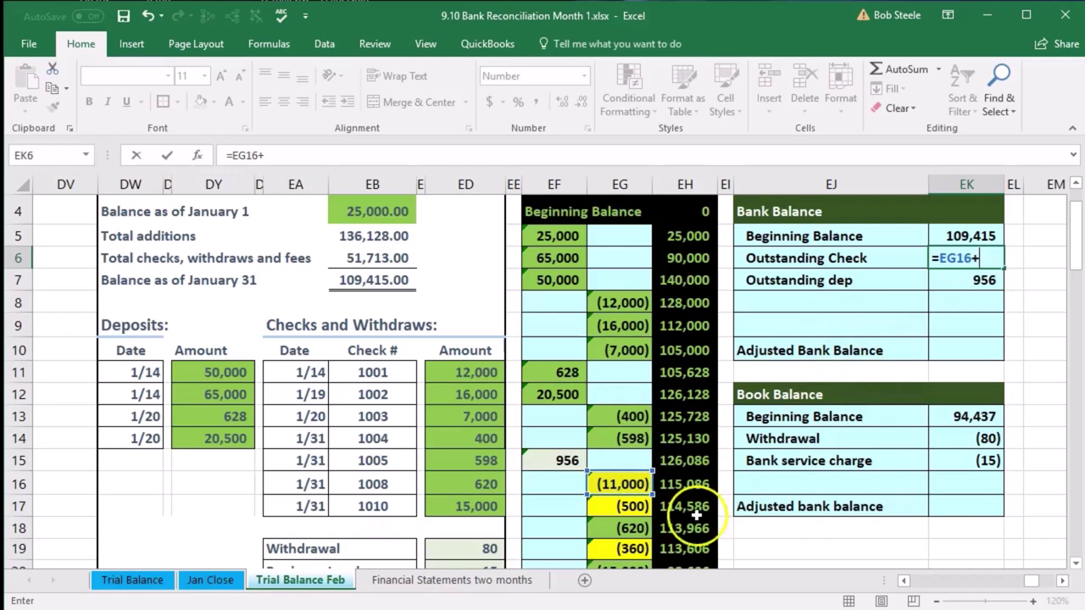
{"action": "left_click", "coordinate": [629, 506]}
{"action": "scroll", "coordinate": [629, 506], "scroll_direction": "down", "scroll_amount": 1}
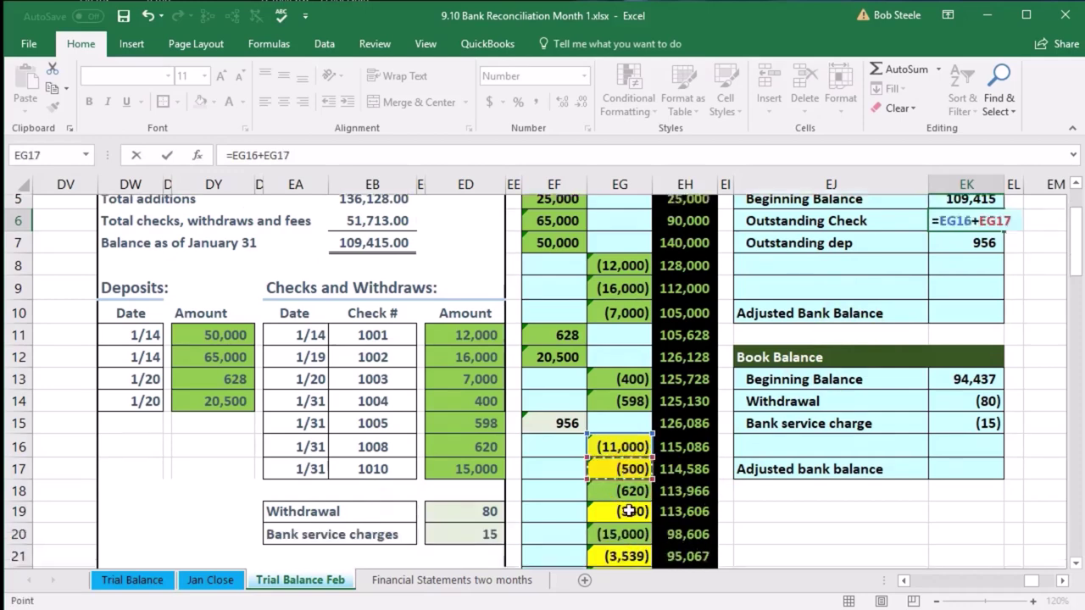
{"action": "type", "text": "+"}
{"action": "left_click", "coordinate": [625, 477]}
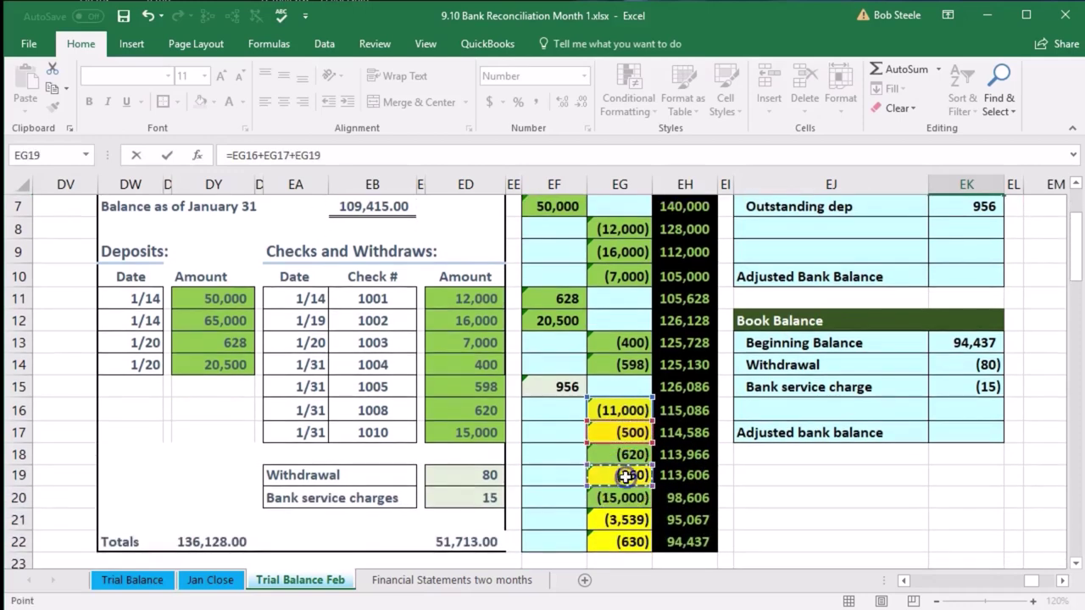
{"action": "left_click", "coordinate": [625, 520]}
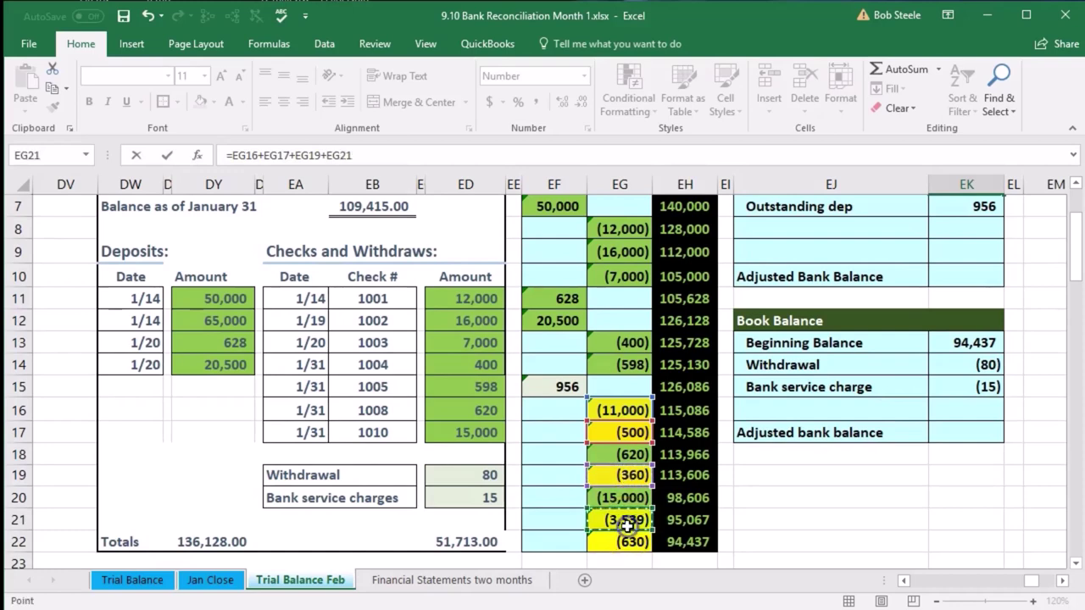
{"action": "type", "text": "+"}
{"action": "left_click", "coordinate": [625, 542]}
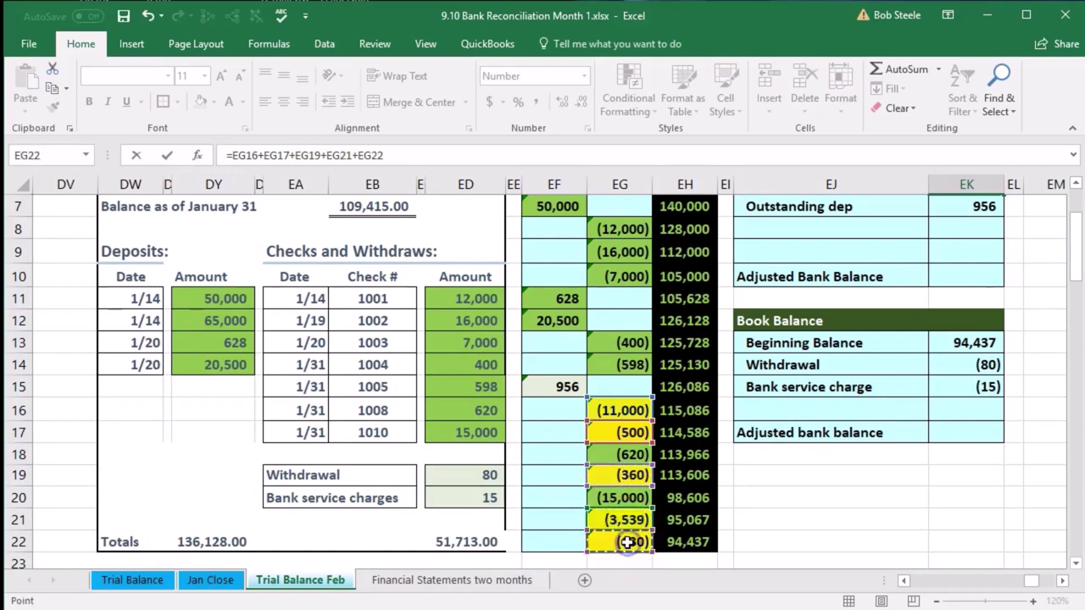
{"action": "key", "text": "Return"}
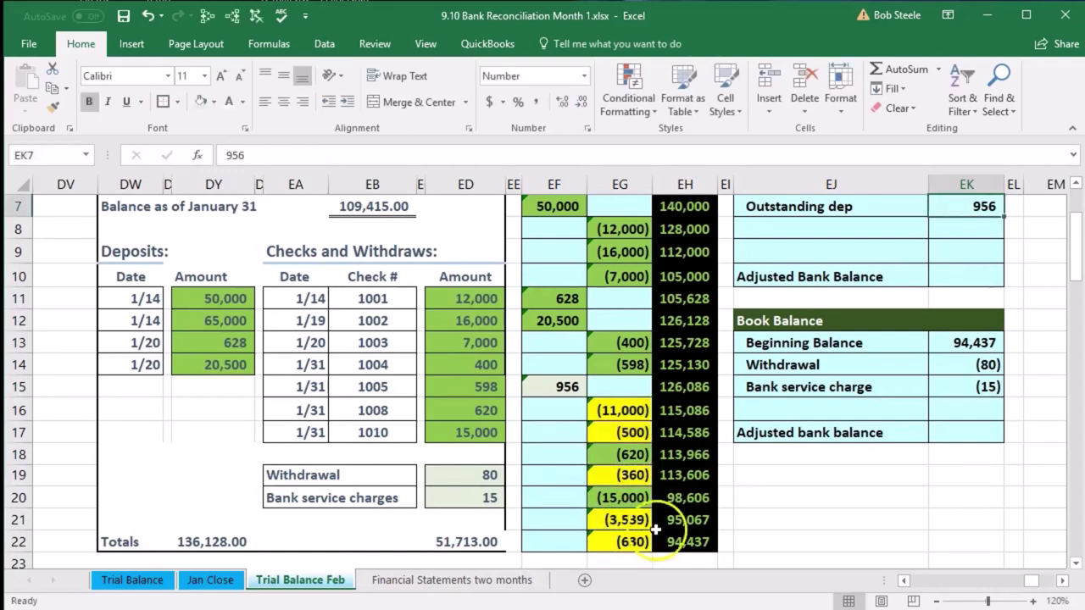
- Check which cells the Outstanding Check formula in EK6 references and clear the cell
{"action": "scroll", "coordinate": [625, 542], "scroll_direction": "up", "scroll_amount": 1}
{"action": "double_click", "coordinate": [945, 257]}
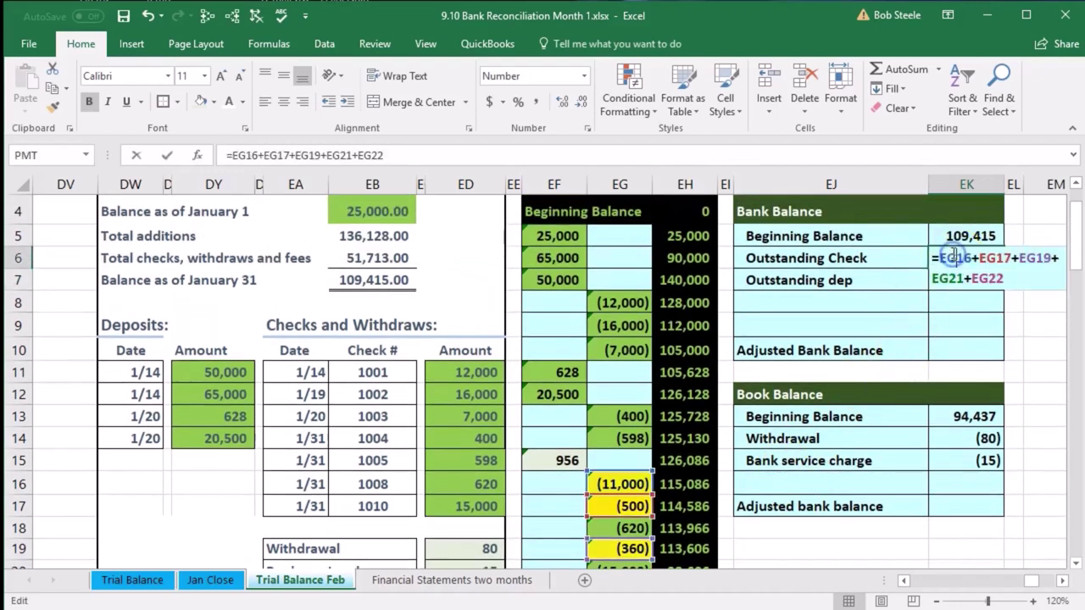
{"action": "scroll", "coordinate": [923, 254], "scroll_direction": "down", "scroll_amount": 3}
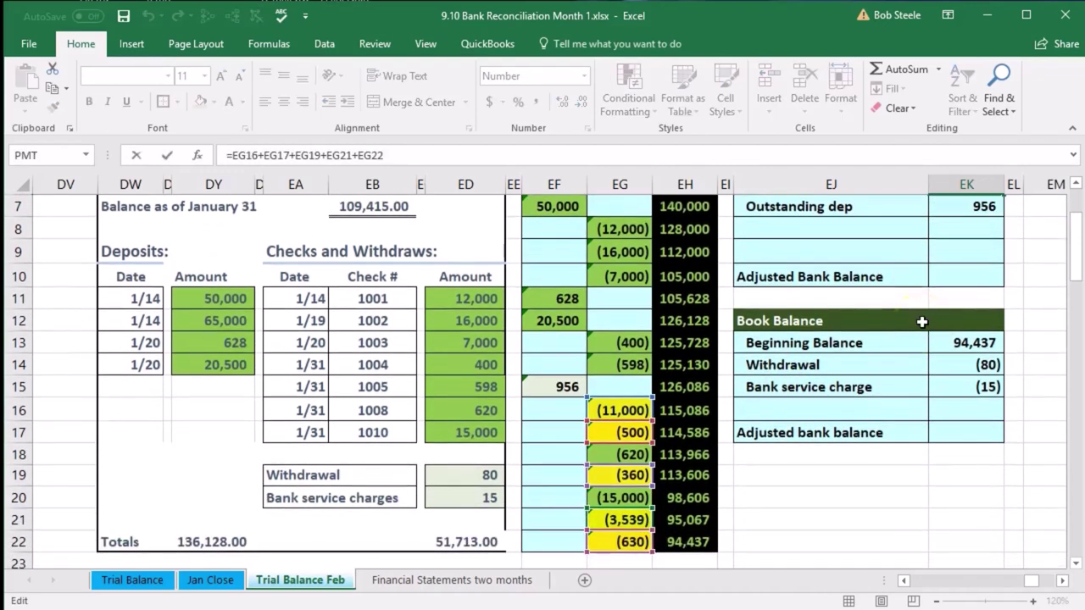
{"action": "key", "text": "Escape"}
{"action": "scroll", "coordinate": [922, 322], "scroll_direction": "up", "scroll_amount": 1}
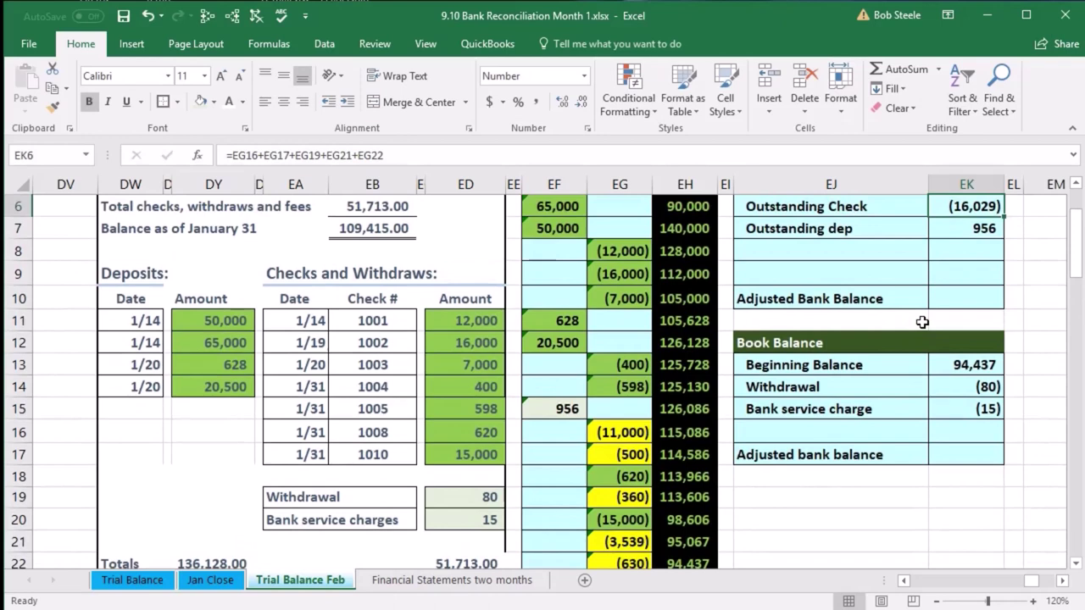
{"action": "key", "text": "Delete"}
{"action": "scroll", "coordinate": [922, 322], "scroll_direction": "up", "scroll_amount": 1}
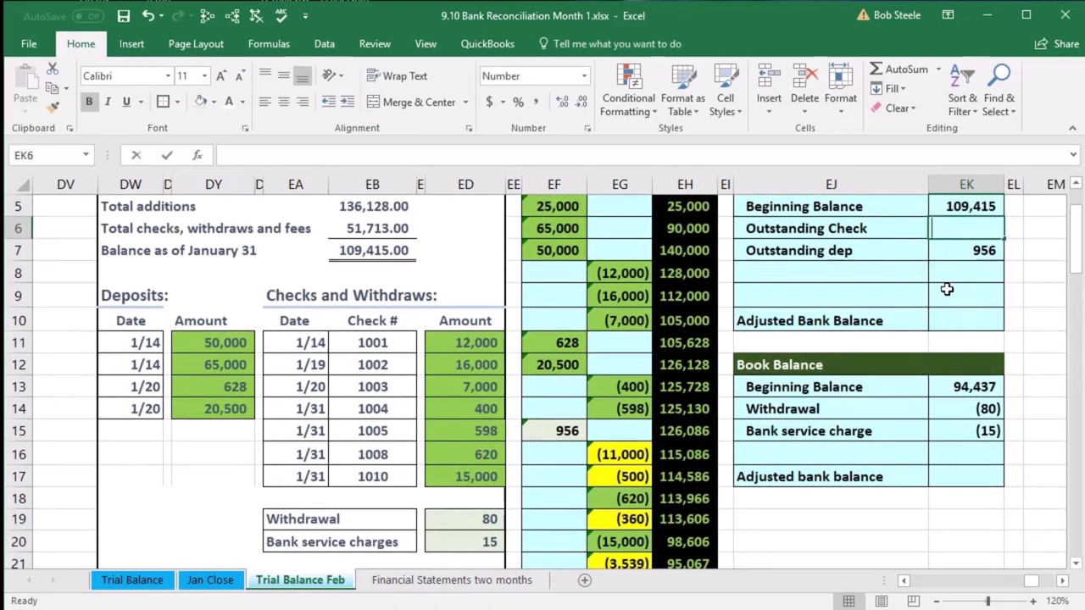
- Rebuild the Outstanding Check total in EK6 by summing the yellow uncleared checks with =EG16+EG17+EG19+EG21+EG22
{"action": "type", "text": "="}
{"action": "left_click", "coordinate": [617, 455]}
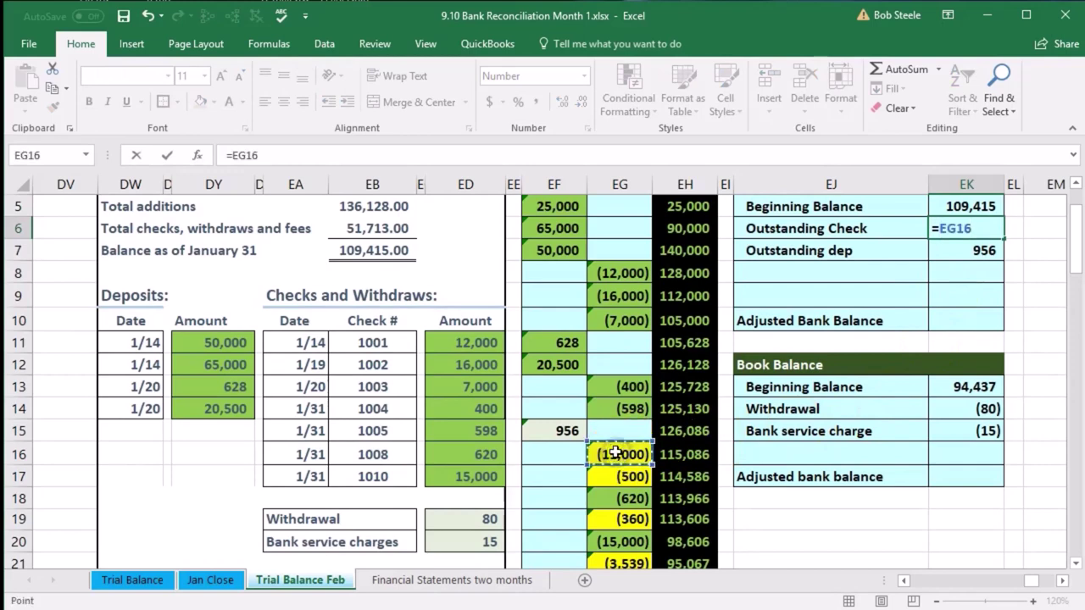
{"action": "type", "text": "+"}
{"action": "left_click", "coordinate": [619, 477]}
{"action": "type", "text": "+"}
{"action": "left_click", "coordinate": [622, 519]}
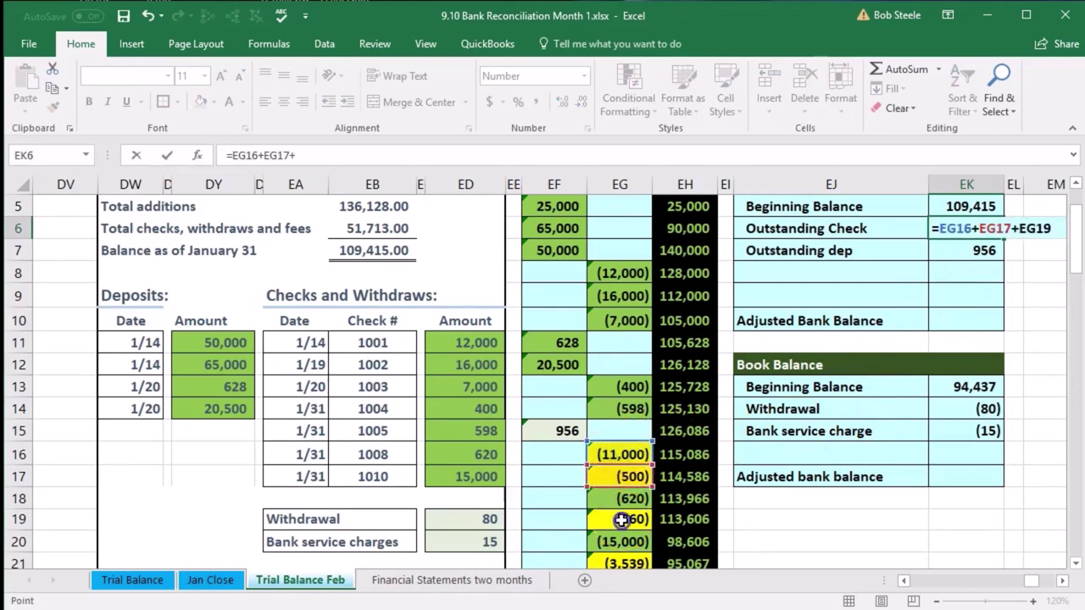
{"action": "type", "text": "+"}
{"action": "scroll", "coordinate": [552, 500], "scroll_direction": "down", "scroll_amount": 1}
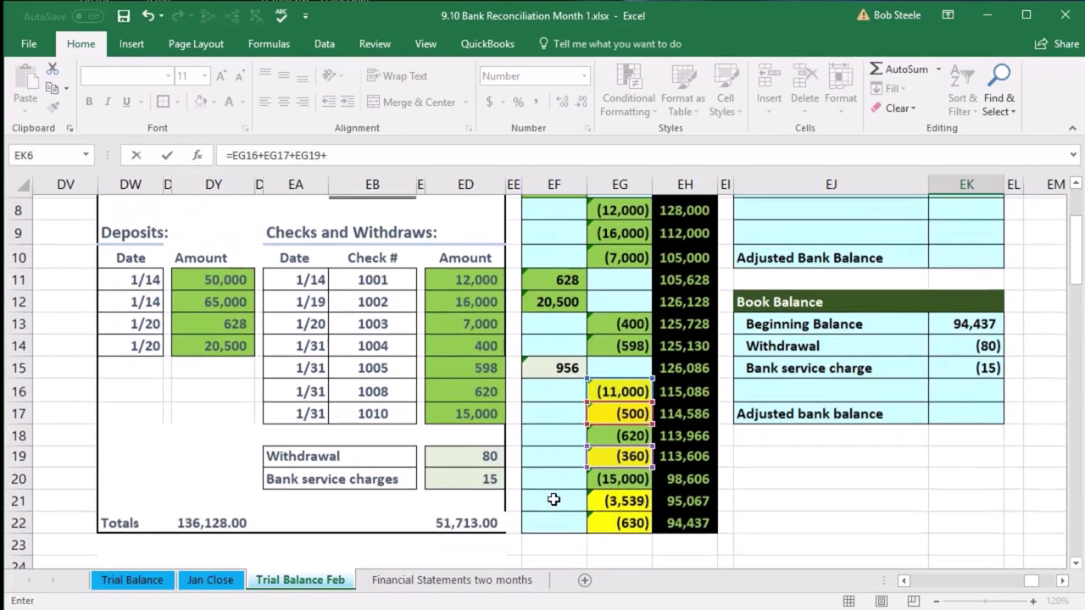
{"action": "left_click", "coordinate": [606, 498]}
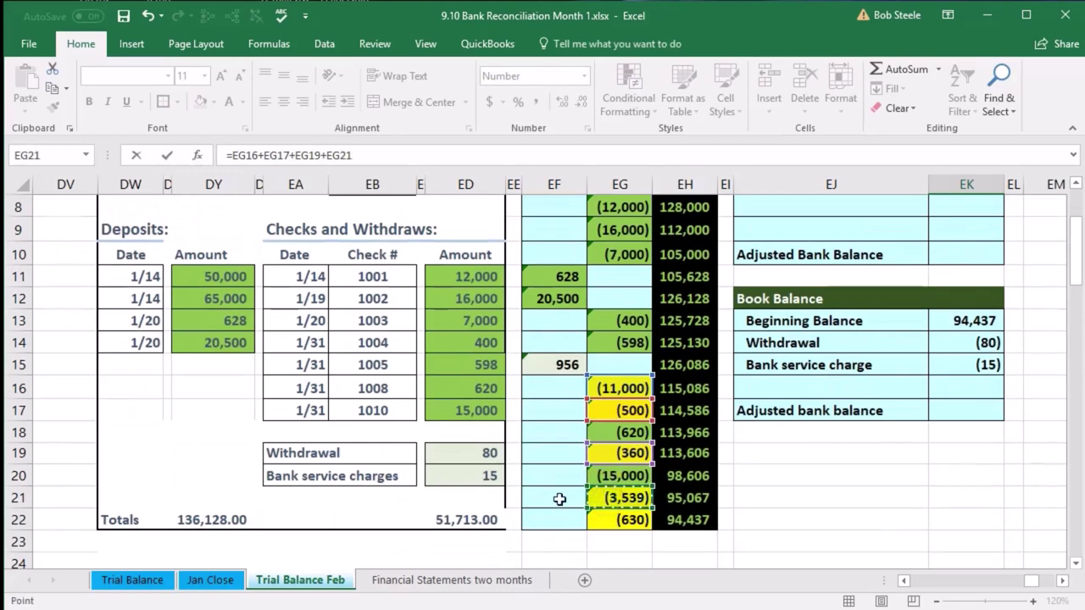
{"action": "type", "text": "+"}
{"action": "left_click", "coordinate": [617, 521]}
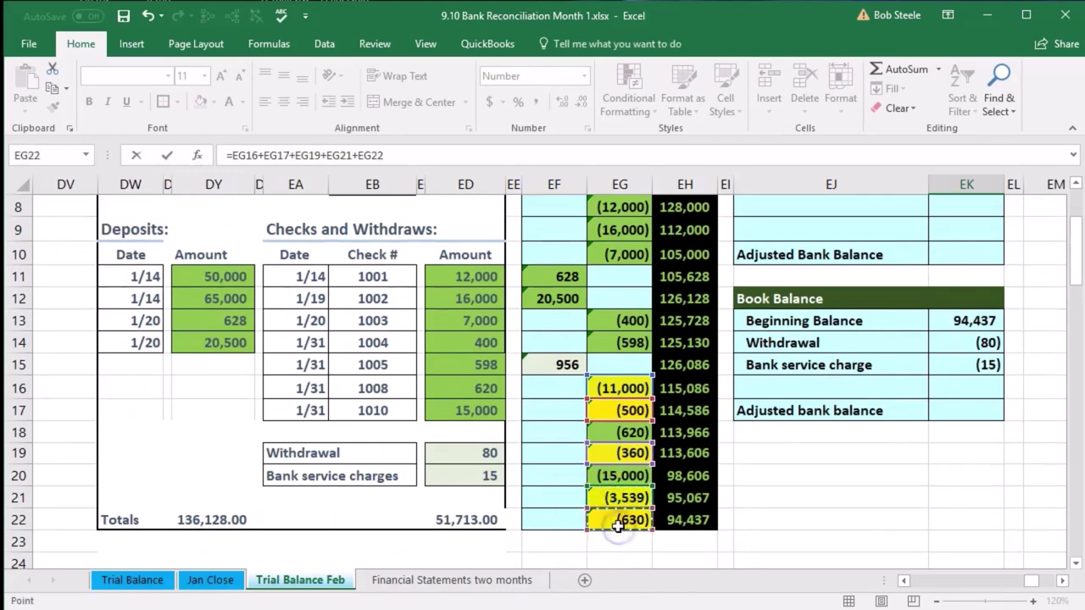
{"action": "key", "text": "Return"}
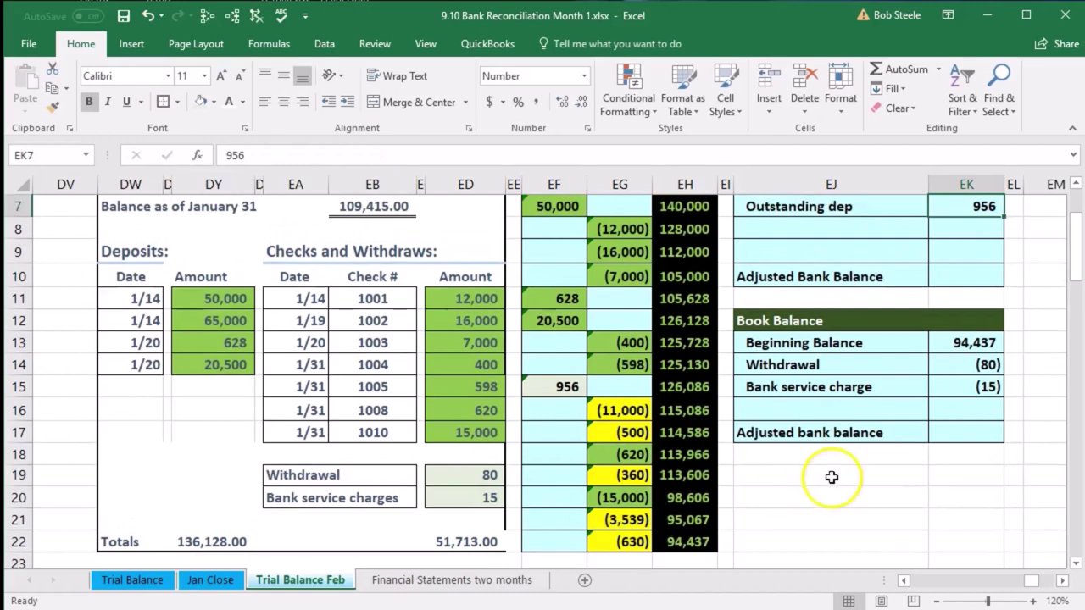
{"action": "scroll", "coordinate": [831, 477], "scroll_direction": "up", "scroll_amount": 1}
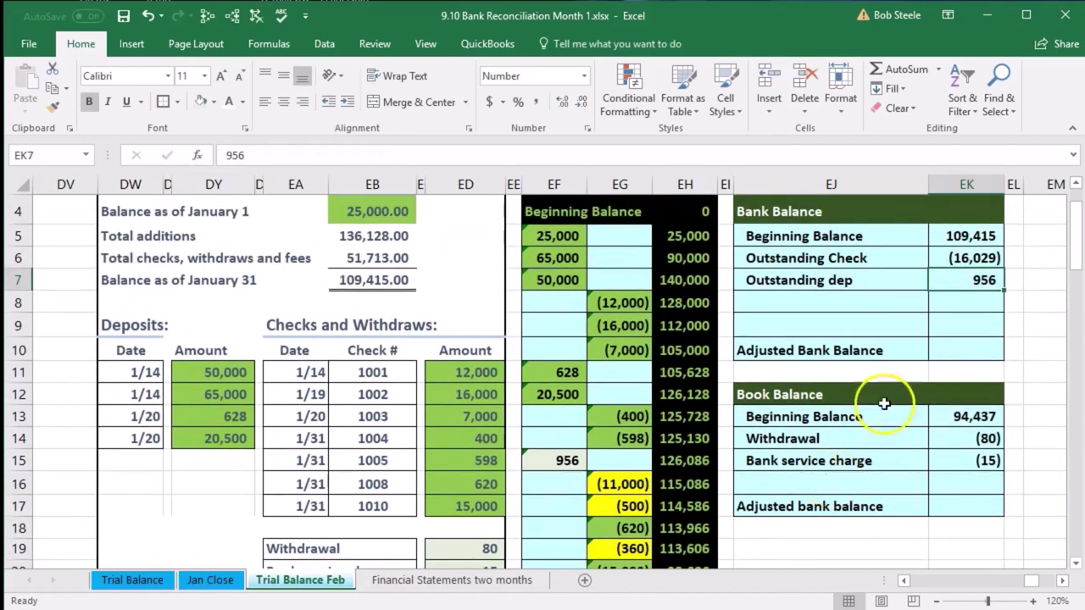
{"action": "left_click", "coordinate": [942, 257]}
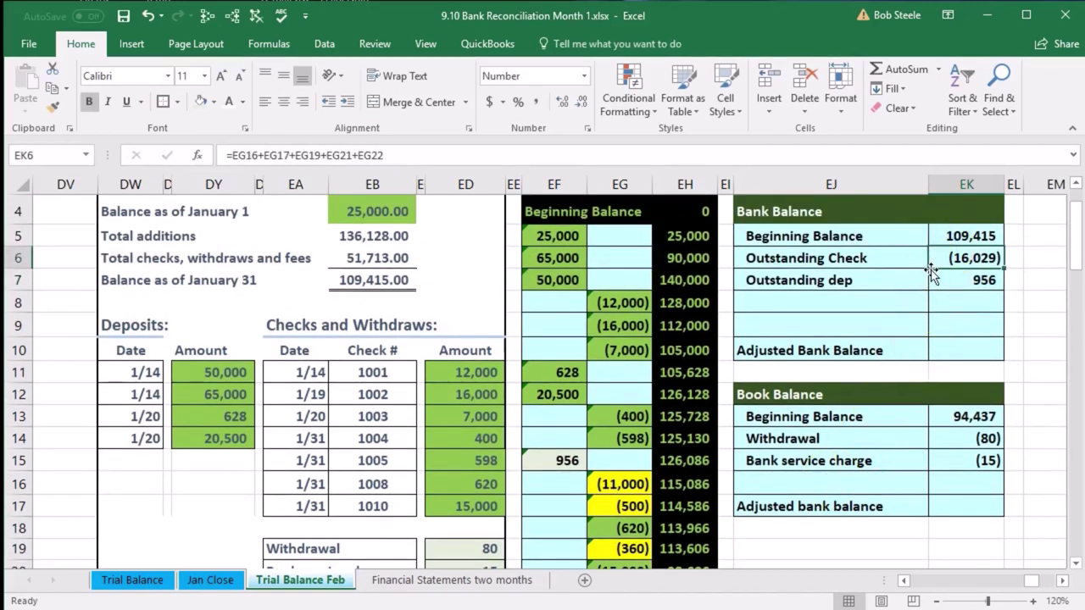
- Compute the adjusted bank balance in Calculator as 109415 - 16029 + 956 and close the calculator
{"action": "key", "text": "XF86Calculator"}
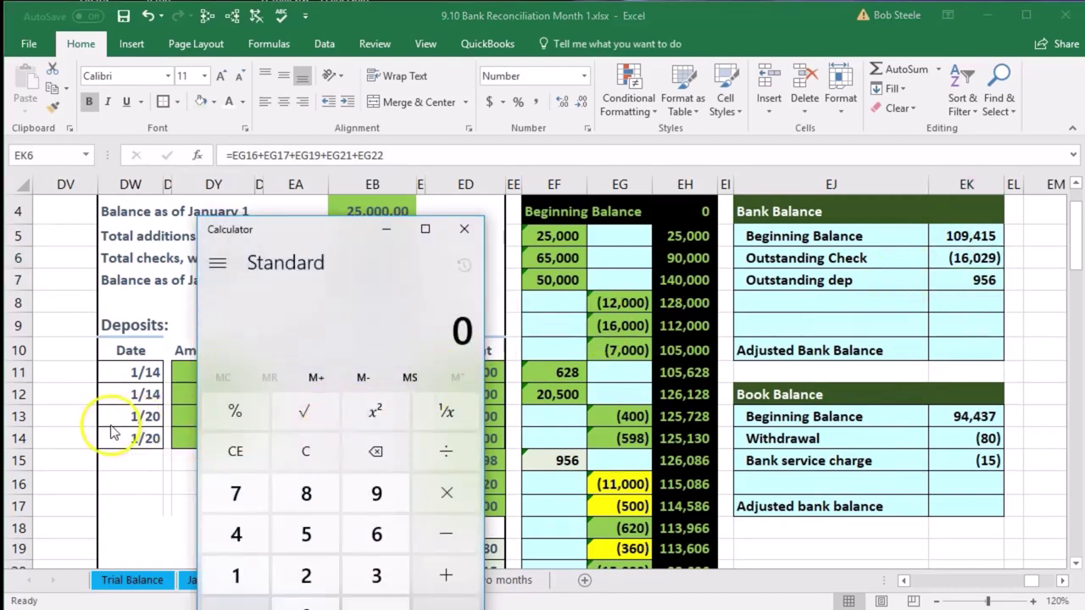
{"action": "type", "text": "109"}
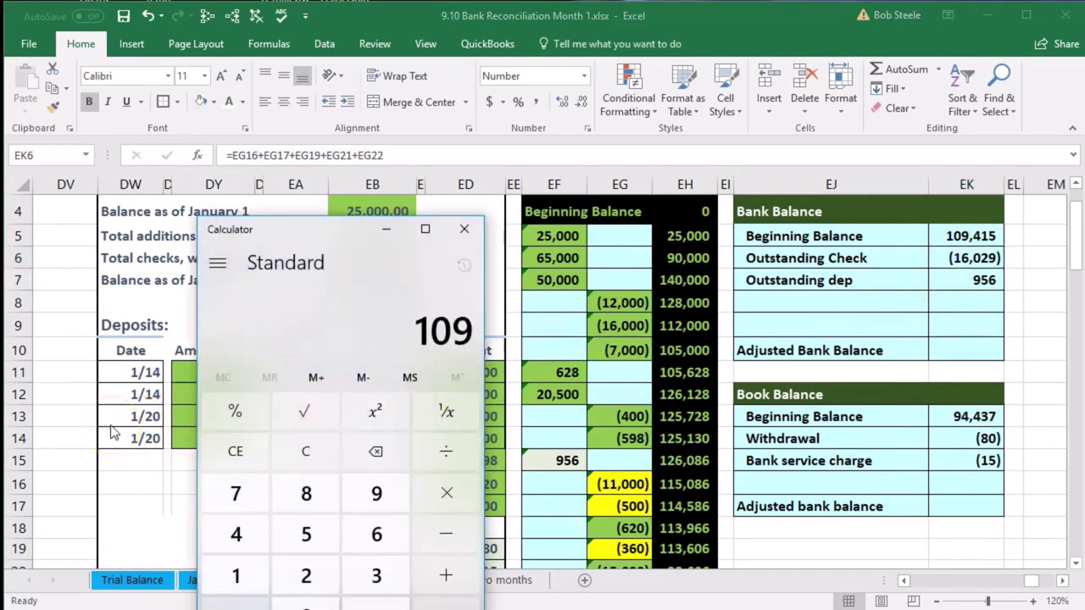
{"action": "type", "text": "41516029"}
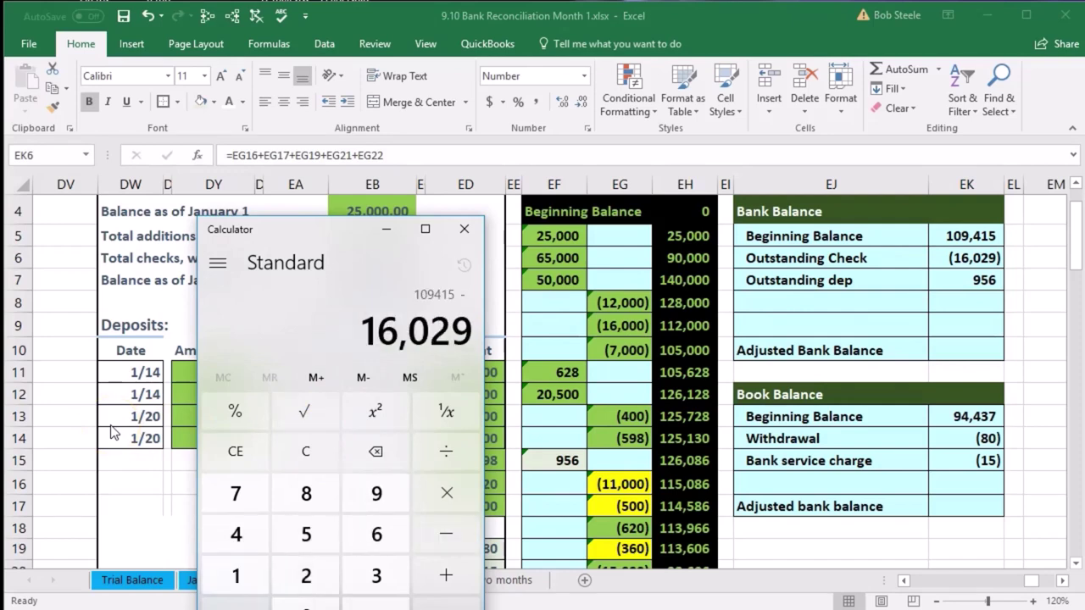
{"action": "type", "text": "+956"}
{"action": "key", "text": "Return"}
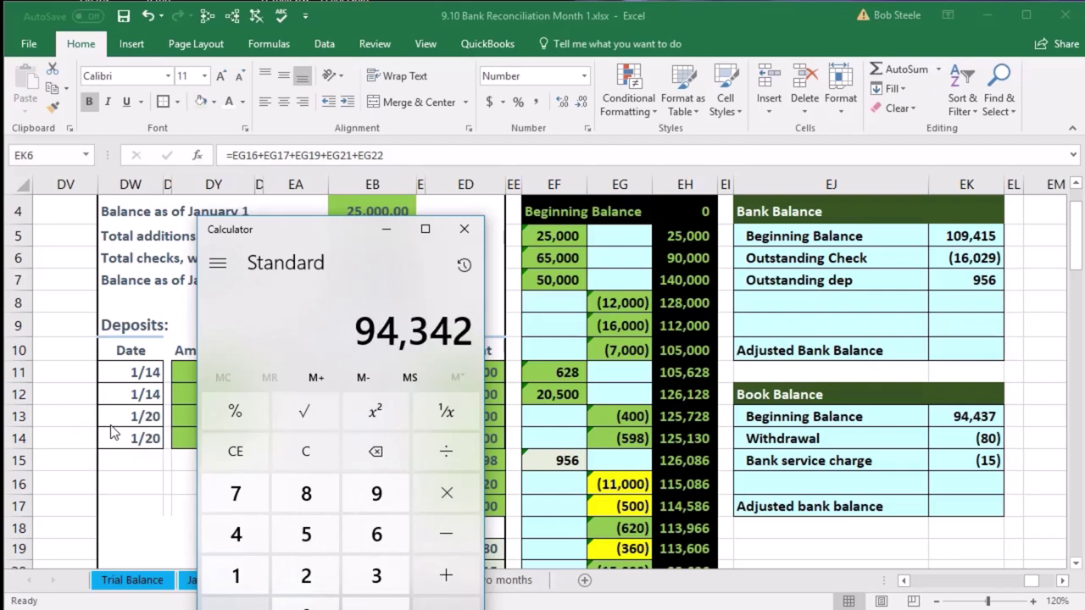
{"action": "left_click", "coordinate": [354, 373]}
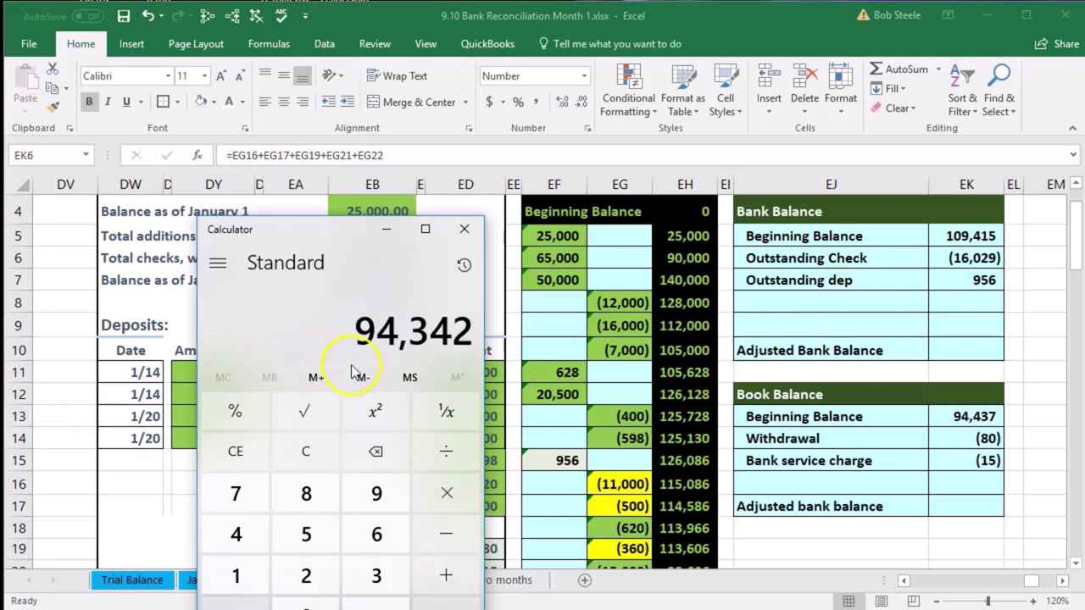
{"action": "left_click", "coordinate": [465, 229]}
- Total the Bank Balance section in the Adjusted Bank Balance cell EK10 with =SUM(EK5:EK9)
{"action": "left_click", "coordinate": [970, 350]}
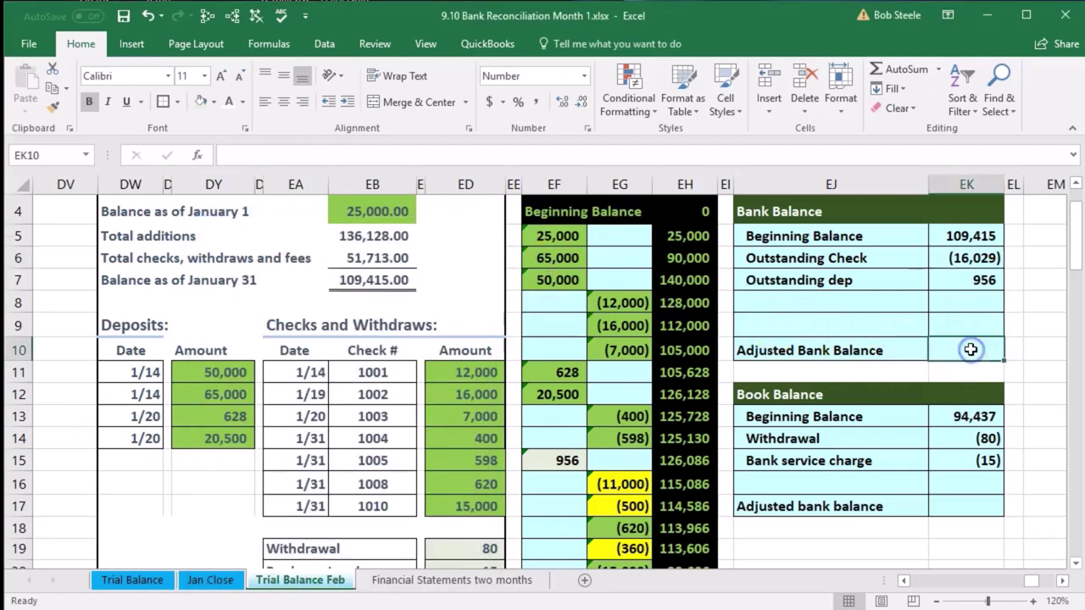
{"action": "left_click", "coordinate": [1004, 238]}
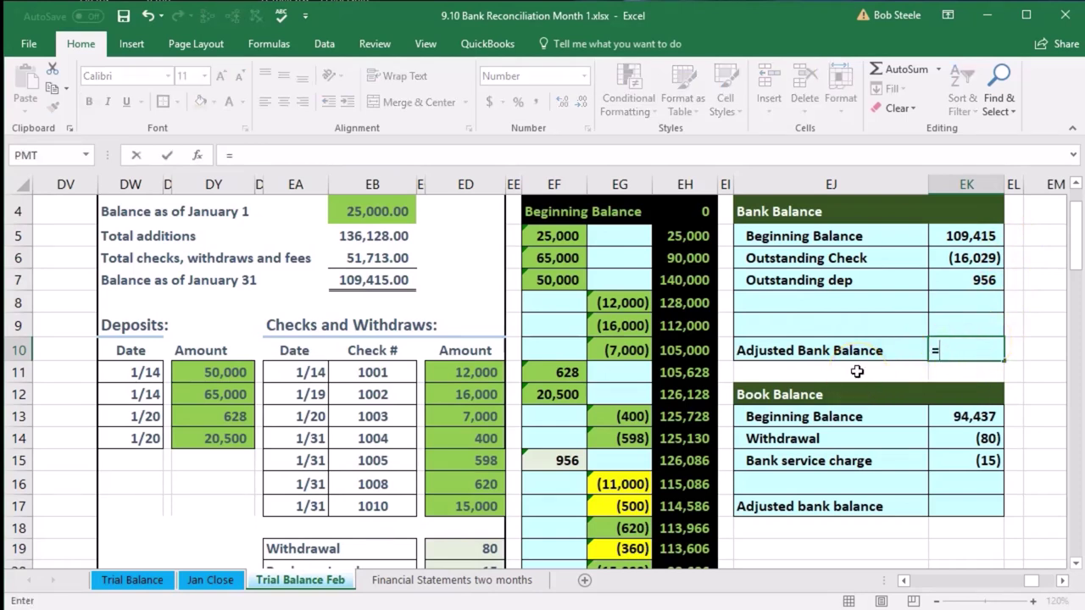
{"action": "type", "text": "sum"}
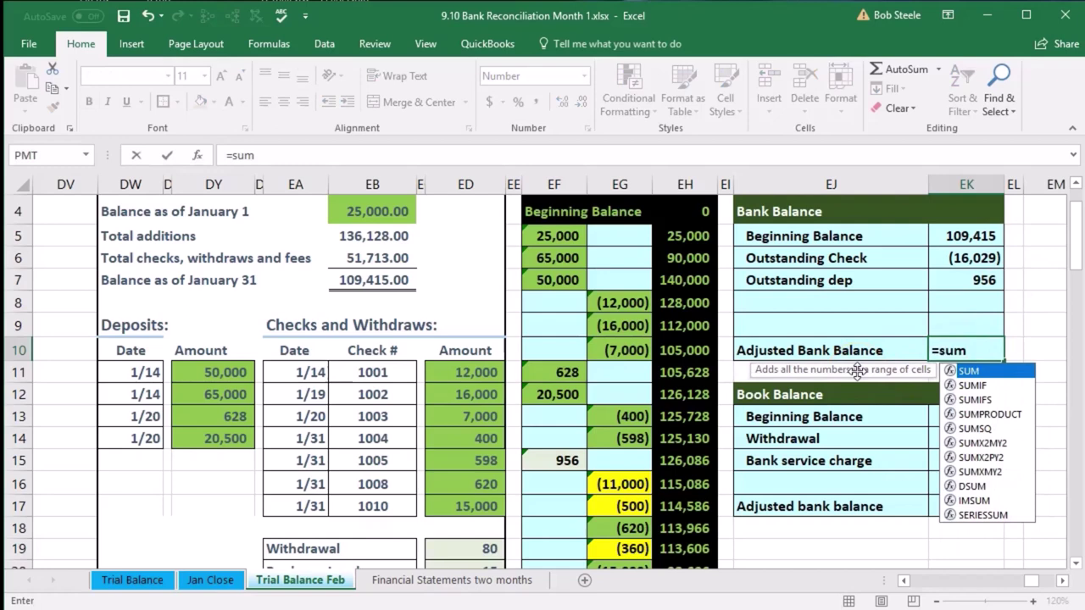
{"action": "double_click", "coordinate": [968, 371]}
{"action": "left_click_drag", "start_coordinate": [981, 238], "coordinate": [983, 322]}
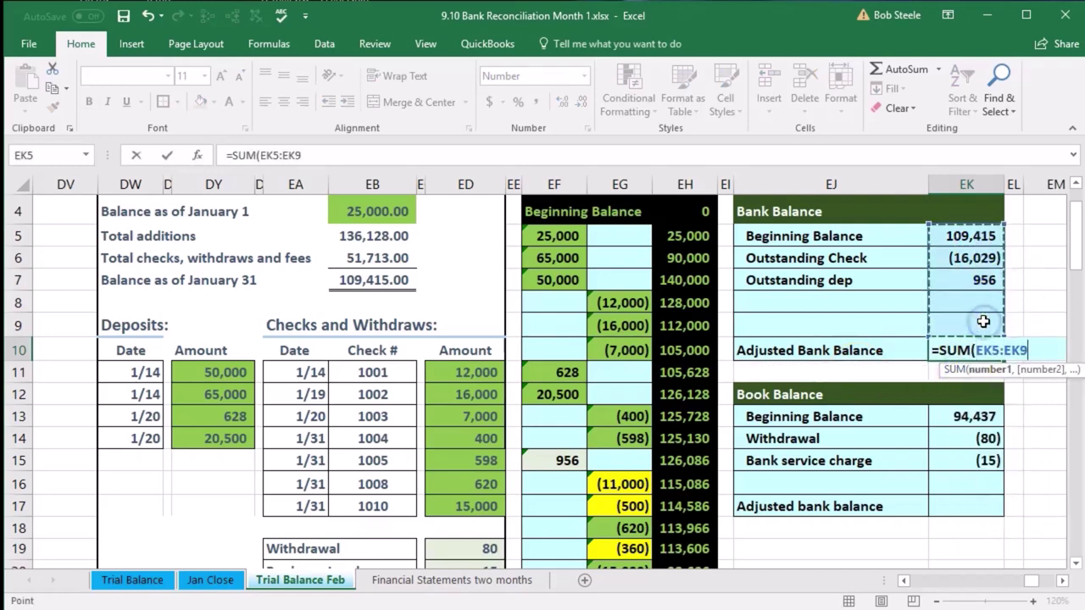
{"action": "key", "text": "Return"}
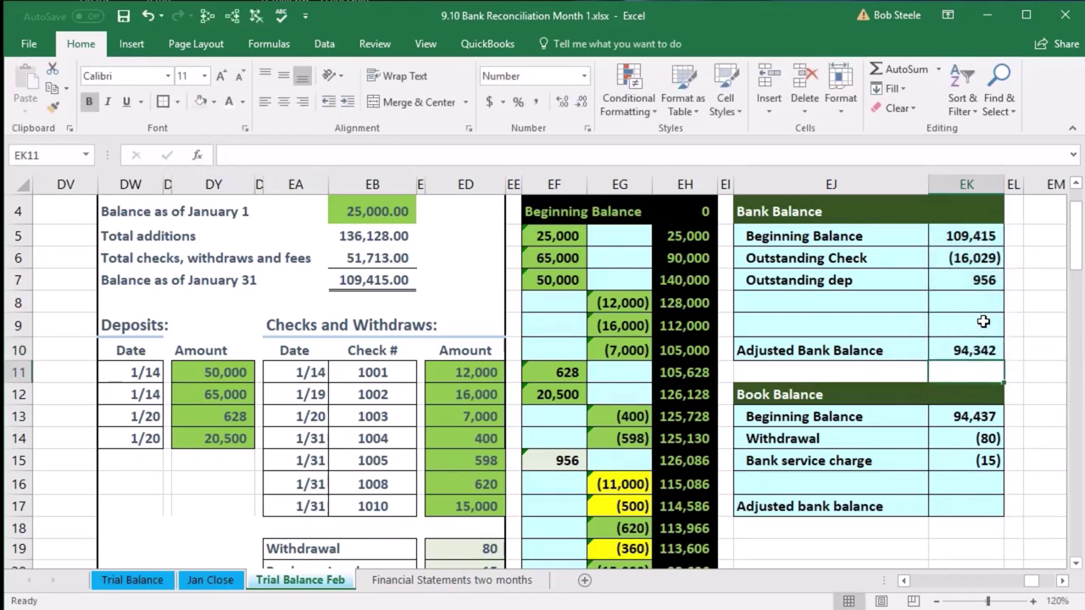
{"action": "left_click", "coordinate": [983, 350]}
- Replace the yellow fill on outstanding checks EG16, EG17, EG19, EG21 and EG22 with the pale fill used on the 956 deposit
{"action": "scroll", "coordinate": [788, 398], "scroll_direction": "down", "scroll_amount": 2}
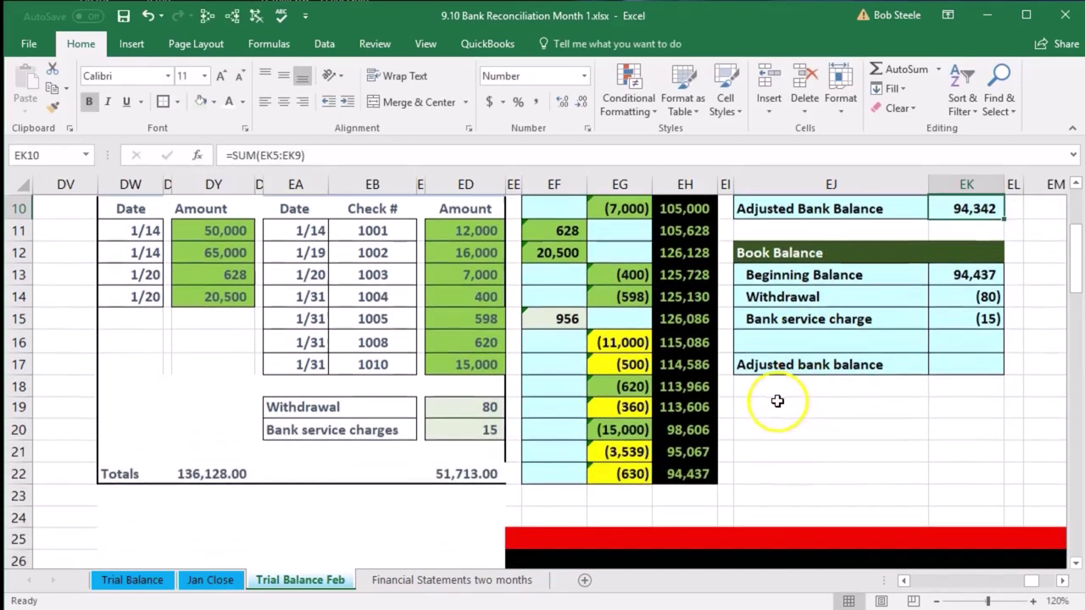
{"action": "left_click_drag", "start_coordinate": [625, 342], "coordinate": [625, 360]}
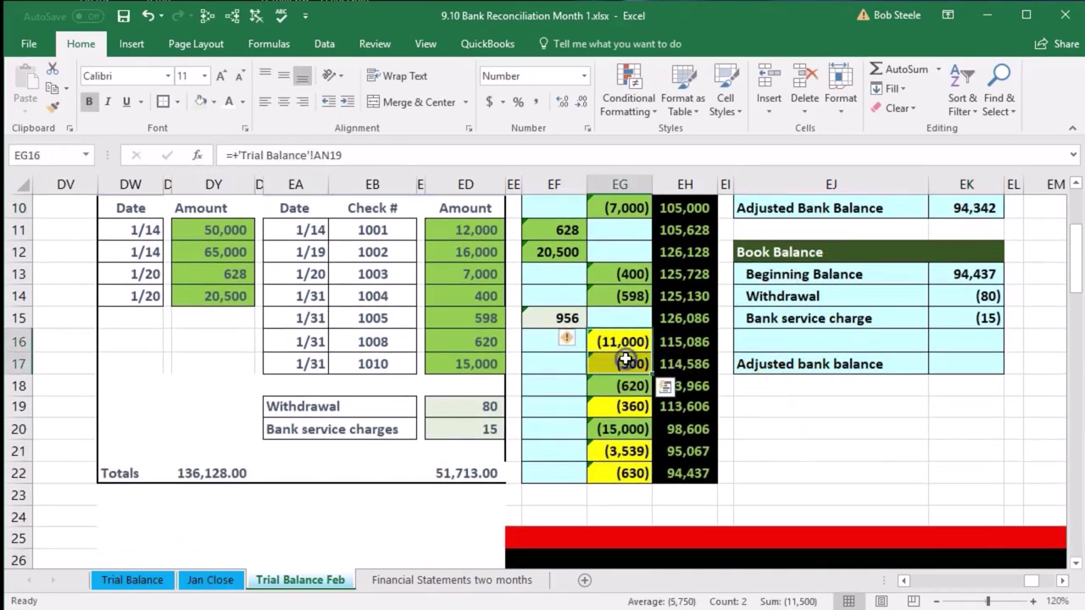
{"action": "right_click", "coordinate": [625, 361]}
{"action": "key", "text": "Escape"}
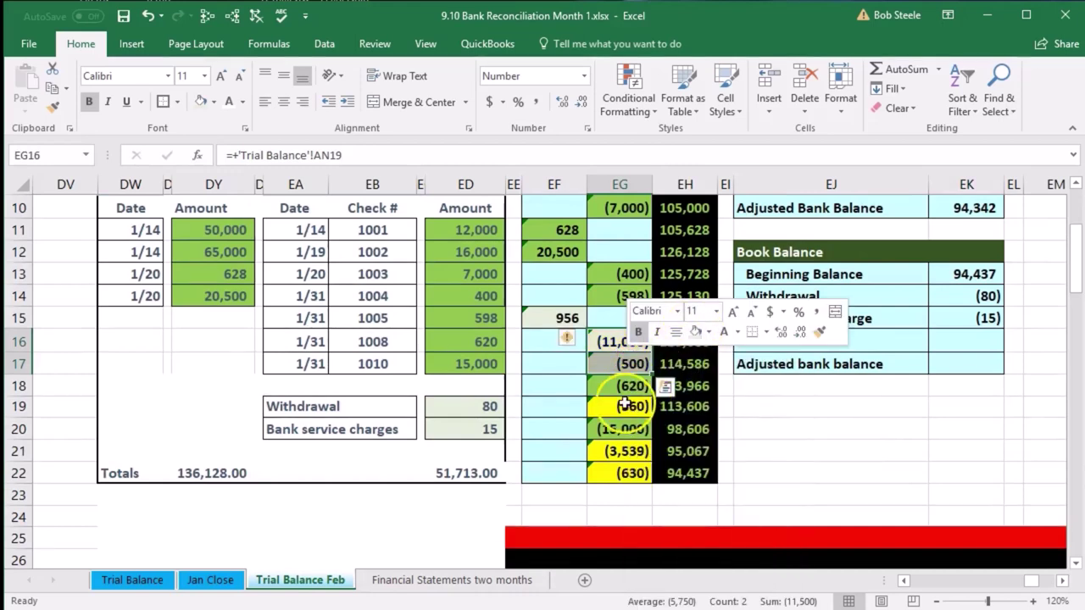
{"action": "right_click", "coordinate": [625, 406]}
{"action": "key", "text": "Escape"}
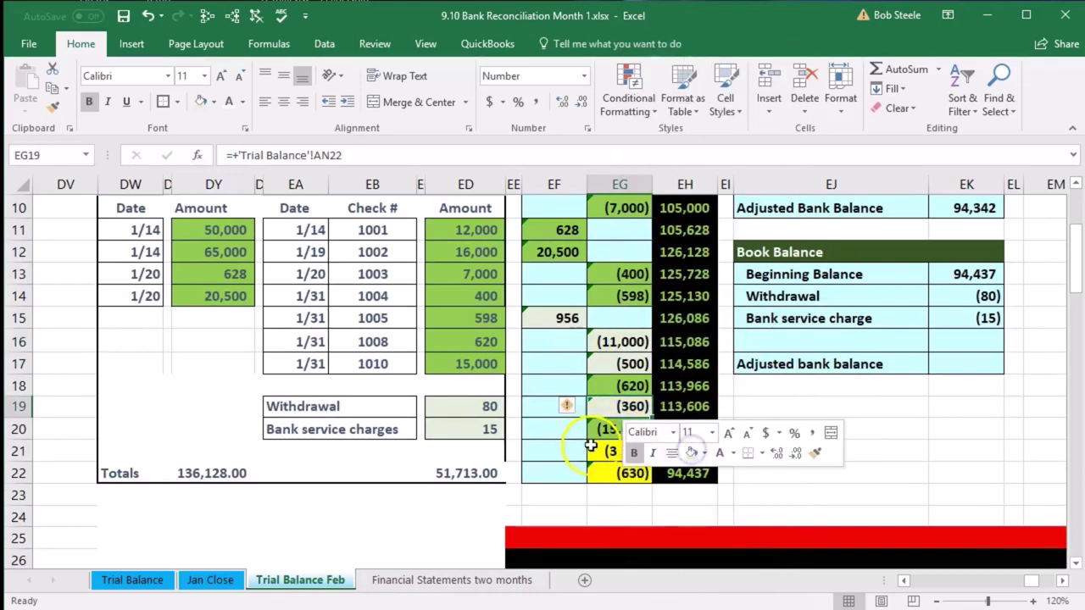
{"action": "left_click_drag", "start_coordinate": [591, 447], "coordinate": [597, 471]}
{"action": "right_click", "coordinate": [597, 471]}
{"action": "key", "text": "Escape"}
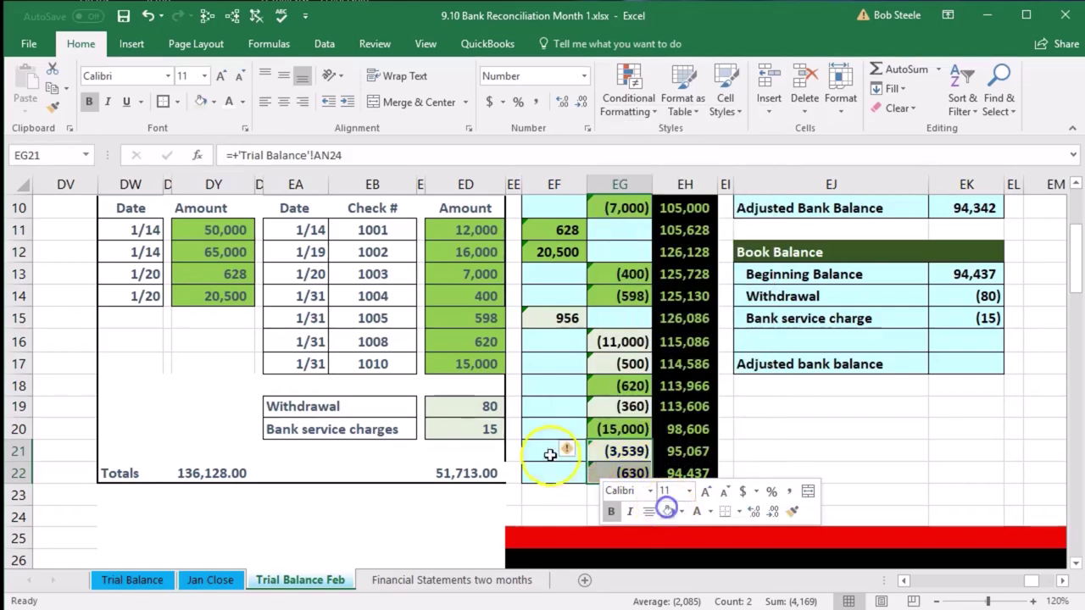
{"action": "left_click", "coordinate": [550, 455]}
- Total the Book Balance section in EK17 with =SUM(EK13:EK16) and compare it with the adjusted bank balance in EK10
{"action": "scroll", "coordinate": [559, 424], "scroll_direction": "up", "scroll_amount": 1}
{"action": "scroll", "coordinate": [565, 416], "scroll_direction": "up", "scroll_amount": 1}
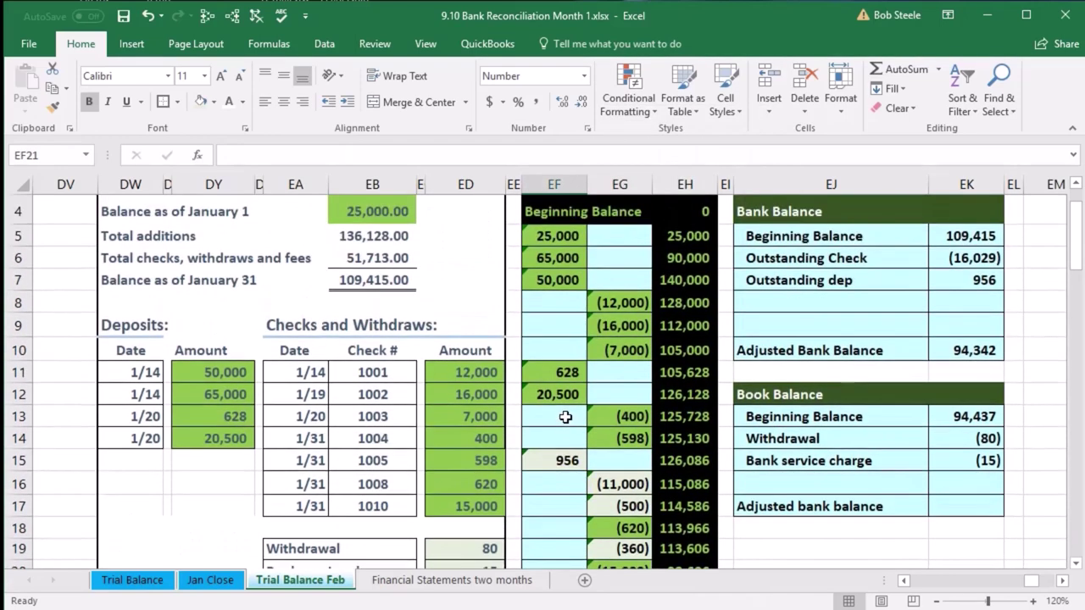
{"action": "scroll", "coordinate": [566, 417], "scroll_direction": "down", "scroll_amount": 1}
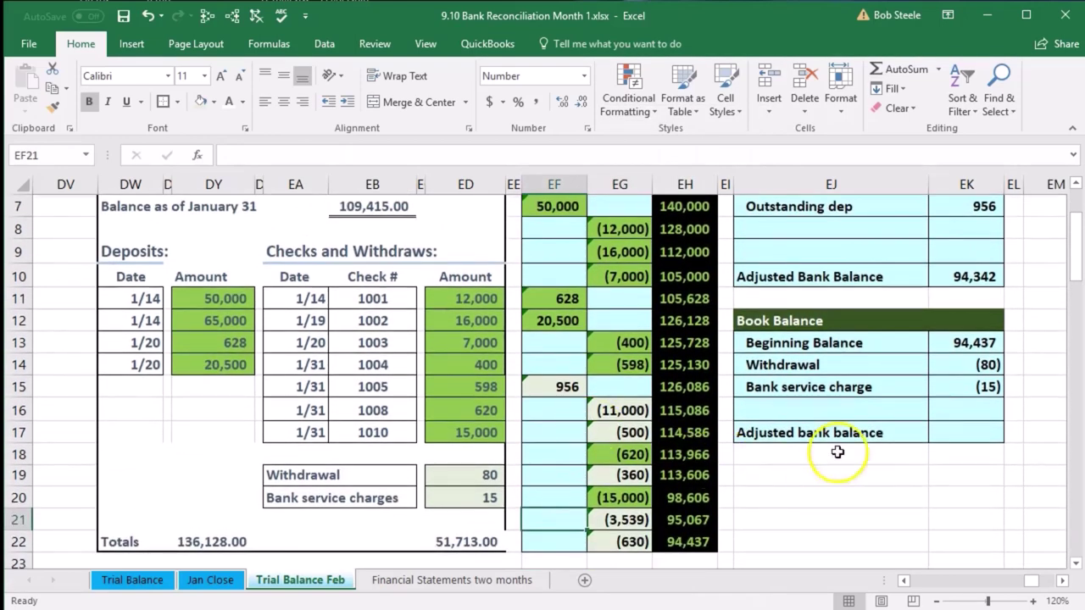
{"action": "left_click", "coordinate": [967, 433]}
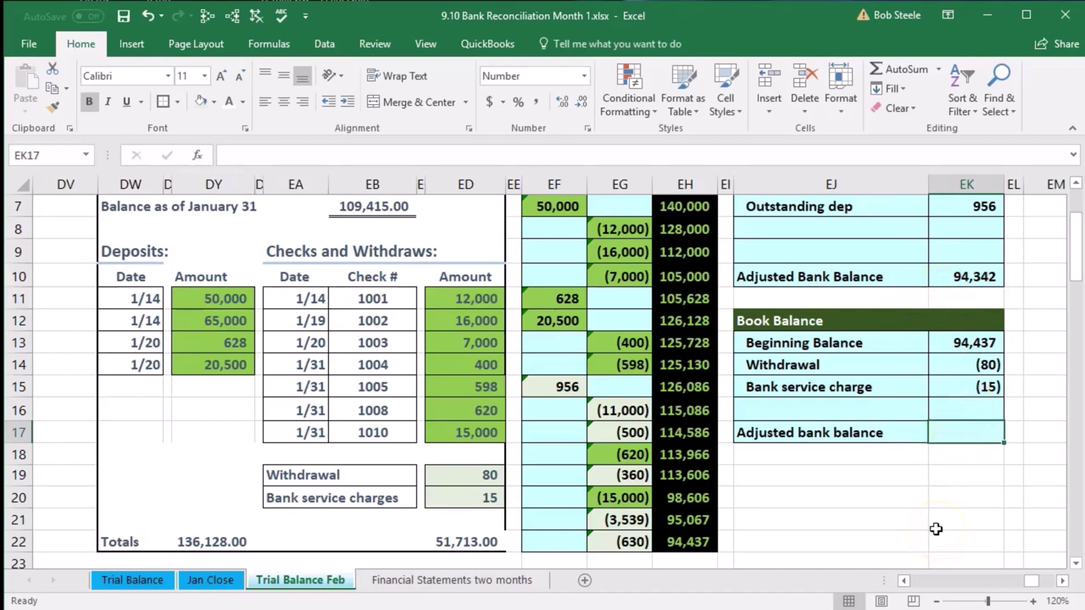
{"action": "type", "text": "=sum"}
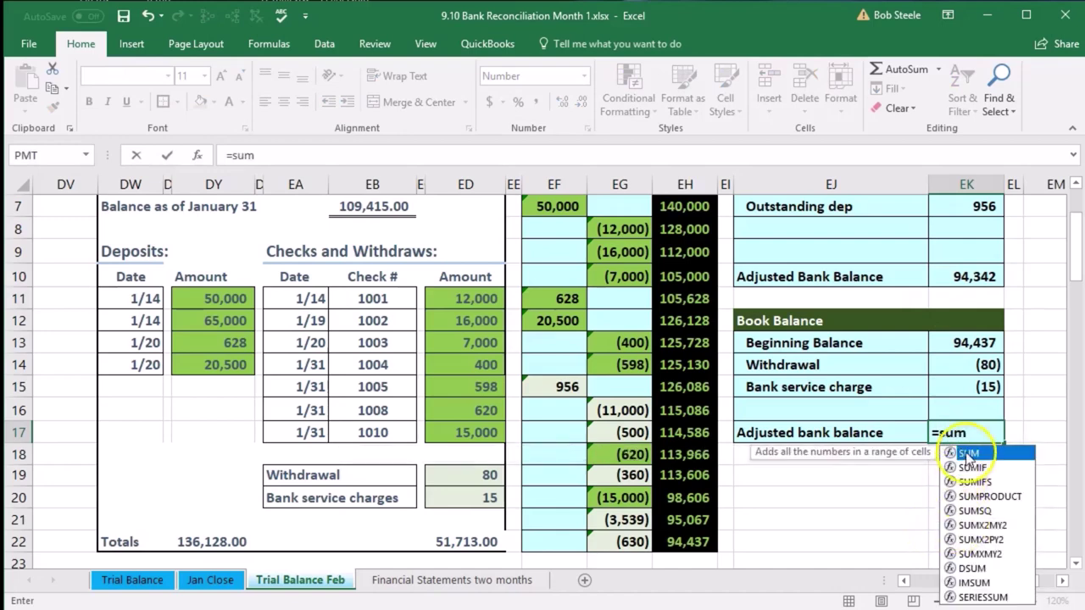
{"action": "double_click", "coordinate": [953, 453]}
{"action": "left_click_drag", "start_coordinate": [962, 344], "coordinate": [969, 407]}
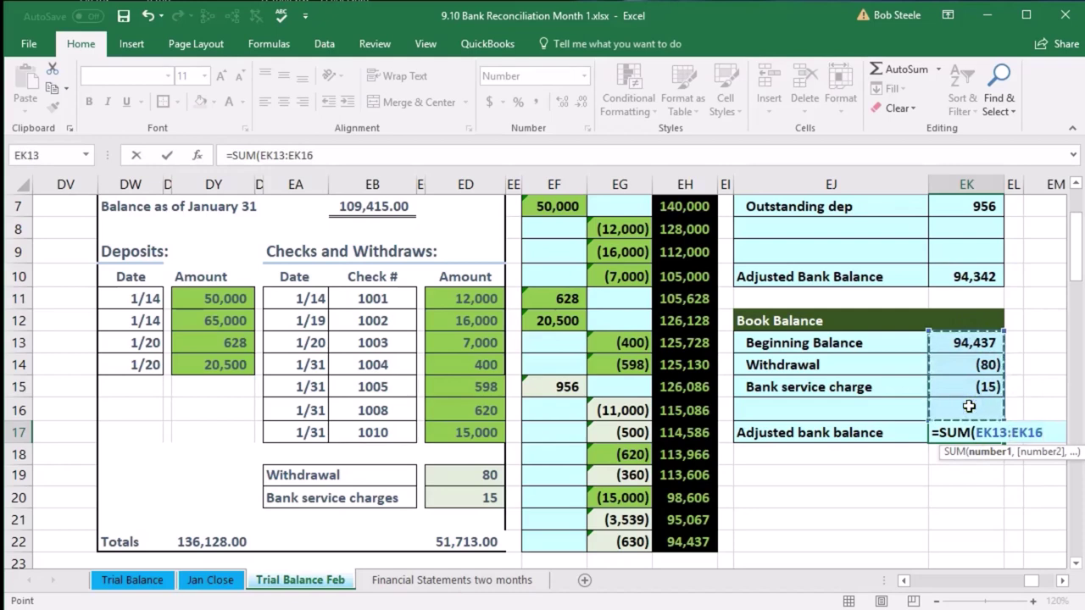
{"action": "key", "text": "Return"}
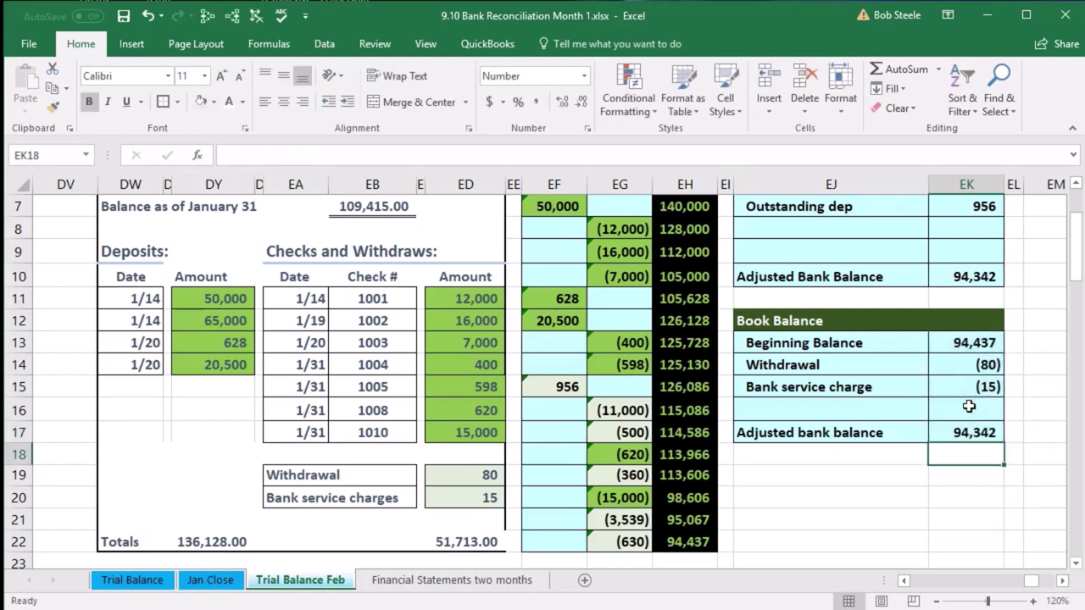
{"action": "left_click", "coordinate": [966, 276]}
{"action": "left_click", "coordinate": [964, 430]}
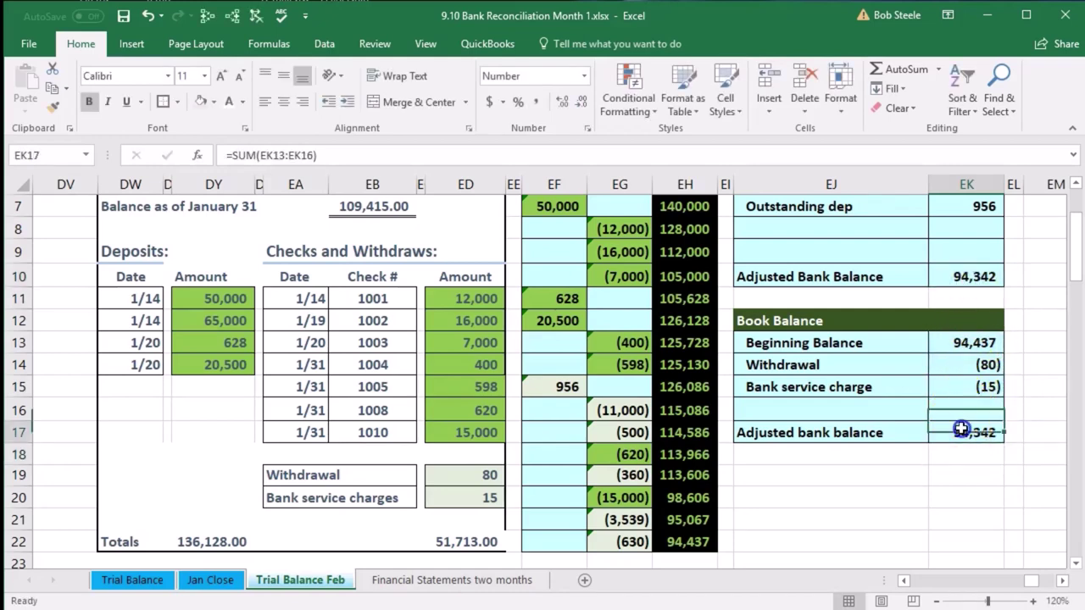
{"action": "left_click", "coordinate": [960, 276]}
{"action": "scroll", "coordinate": [865, 509], "scroll_direction": "up", "scroll_amount": 1}
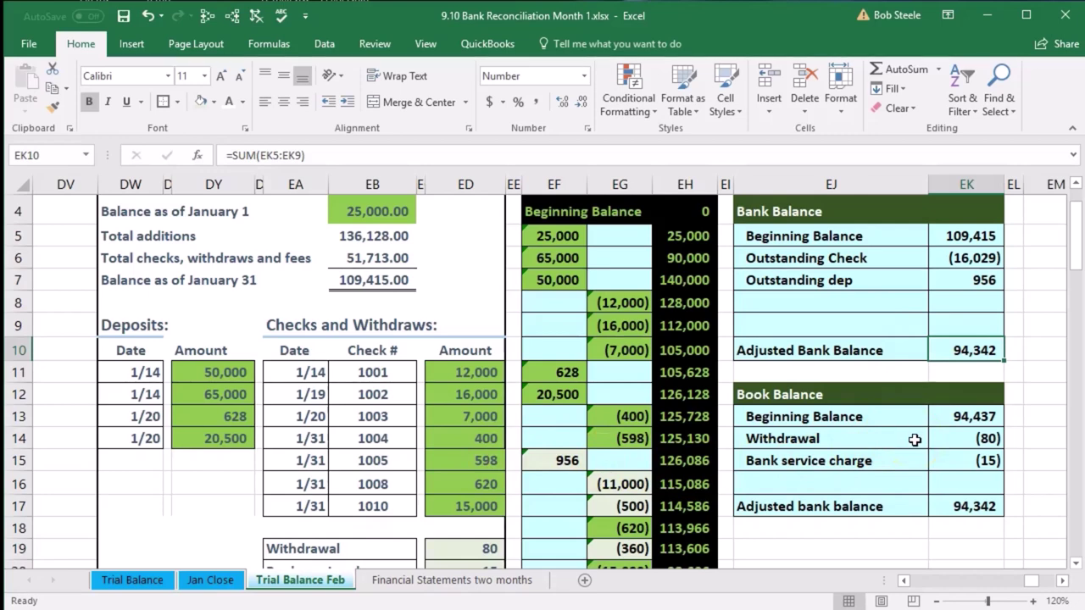
- Apply a double underline to the adjusted balances in EK17 and EK10
{"action": "left_click", "coordinate": [944, 508]}
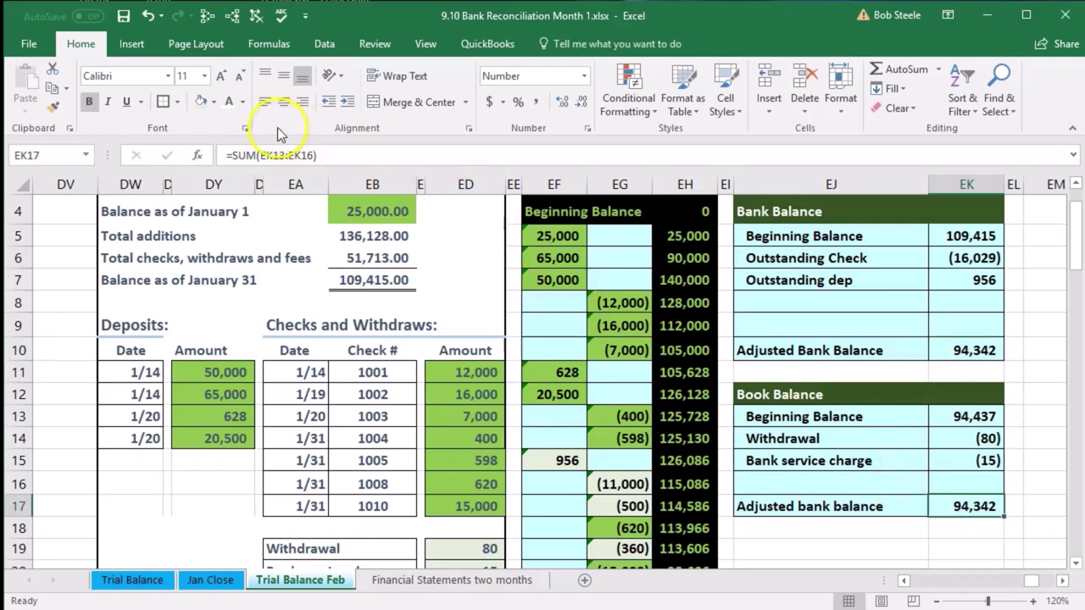
{"action": "left_click", "coordinate": [142, 104]}
{"action": "left_click", "coordinate": [148, 143]}
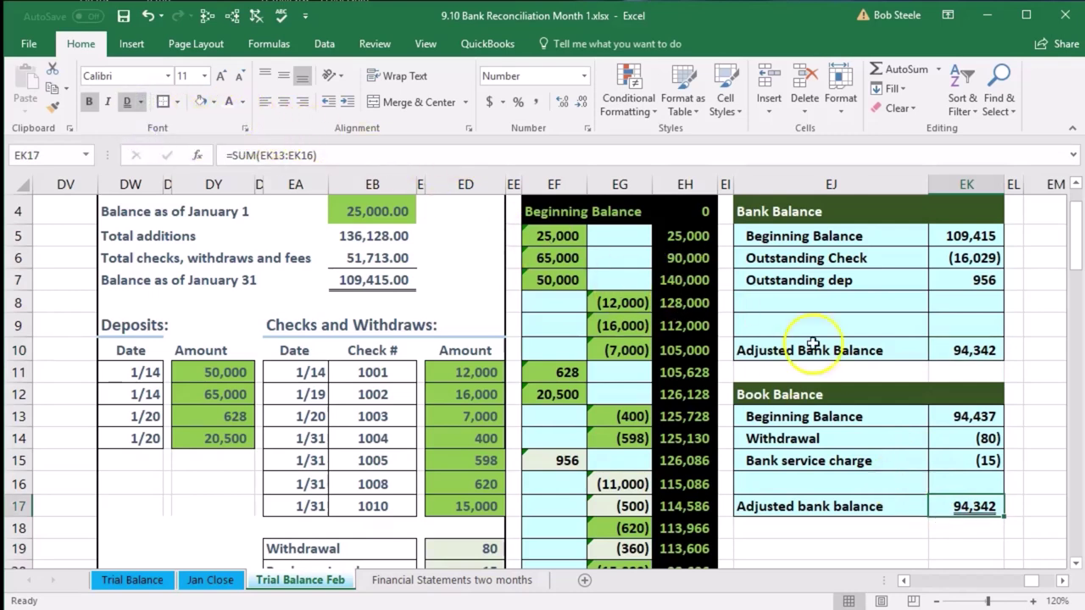
{"action": "left_click", "coordinate": [962, 278]}
{"action": "left_click", "coordinate": [971, 352]}
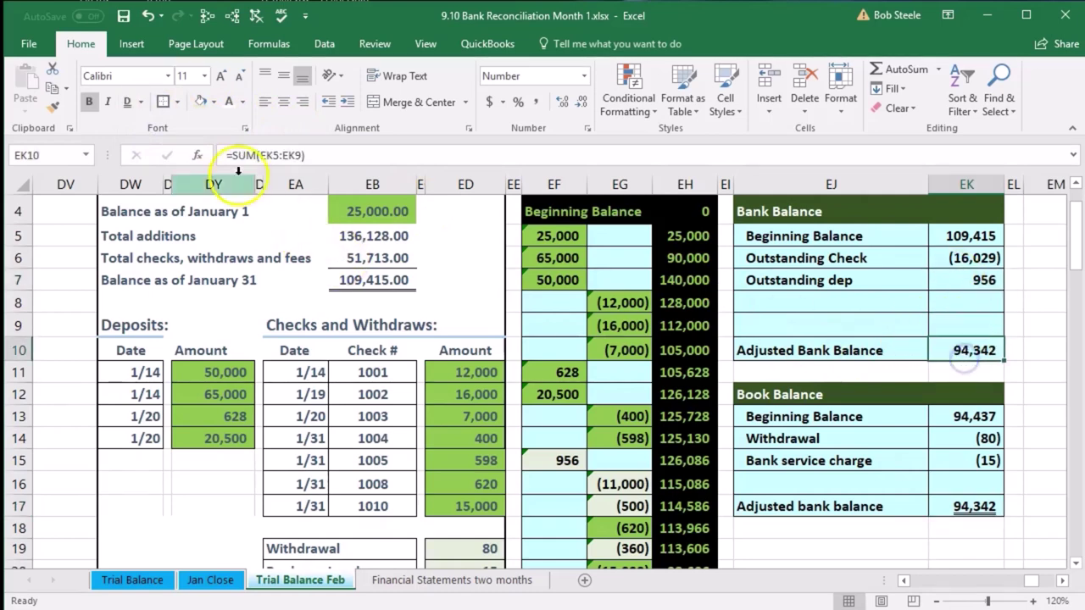
{"action": "left_click", "coordinate": [128, 102]}
- Apply a single underline to the outstanding deposit in EK7 and the bank service charge in EK15
{"action": "left_click", "coordinate": [920, 279]}
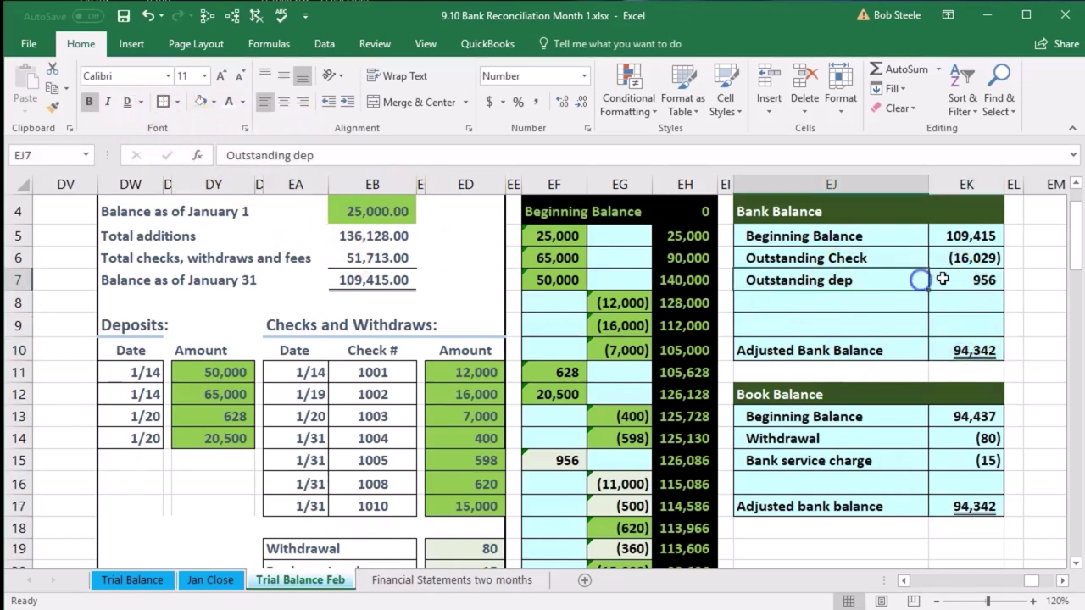
{"action": "left_click", "coordinate": [942, 279]}
{"action": "left_click", "coordinate": [141, 102]}
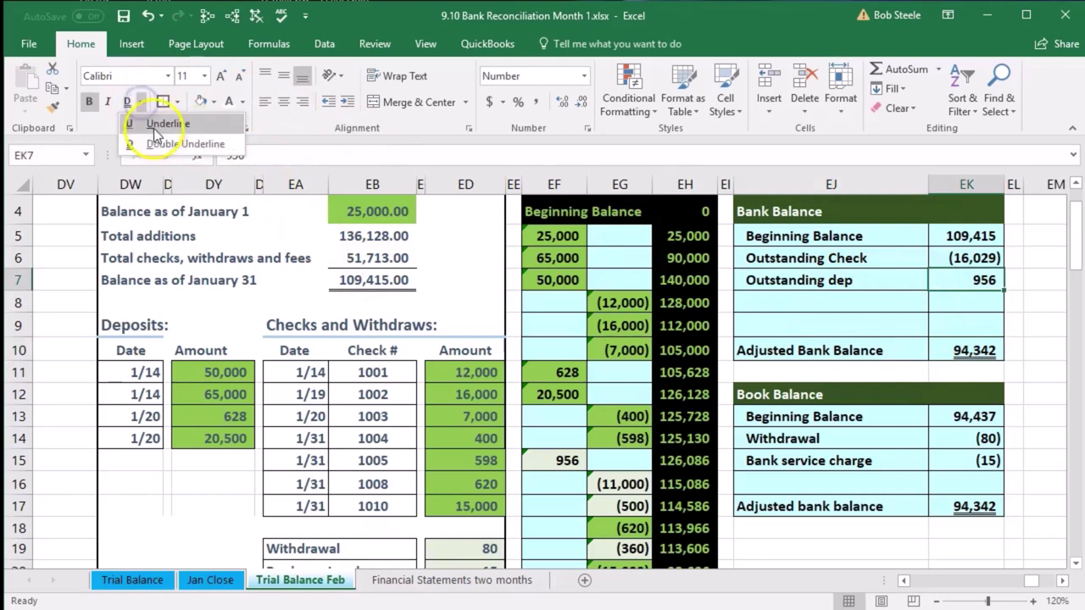
{"action": "left_click", "coordinate": [161, 124]}
{"action": "left_click", "coordinate": [975, 461]}
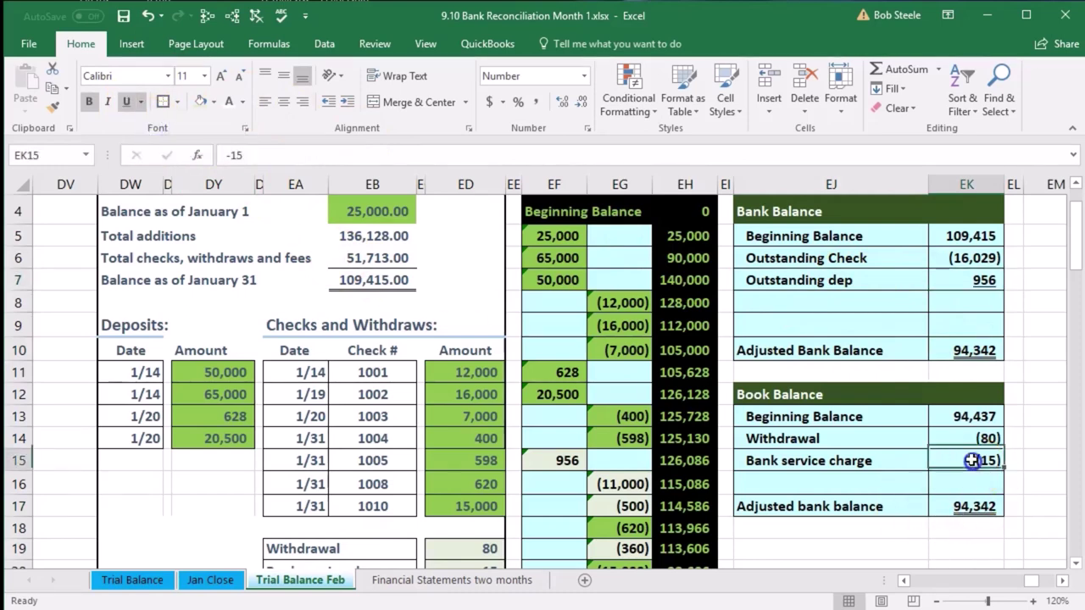
{"action": "left_click", "coordinate": [128, 103]}
- Review the Withdrawal and Bank service charge adjustments in the Book Balance section against the check register and the adjusted balance
{"action": "left_click", "coordinate": [771, 458]}
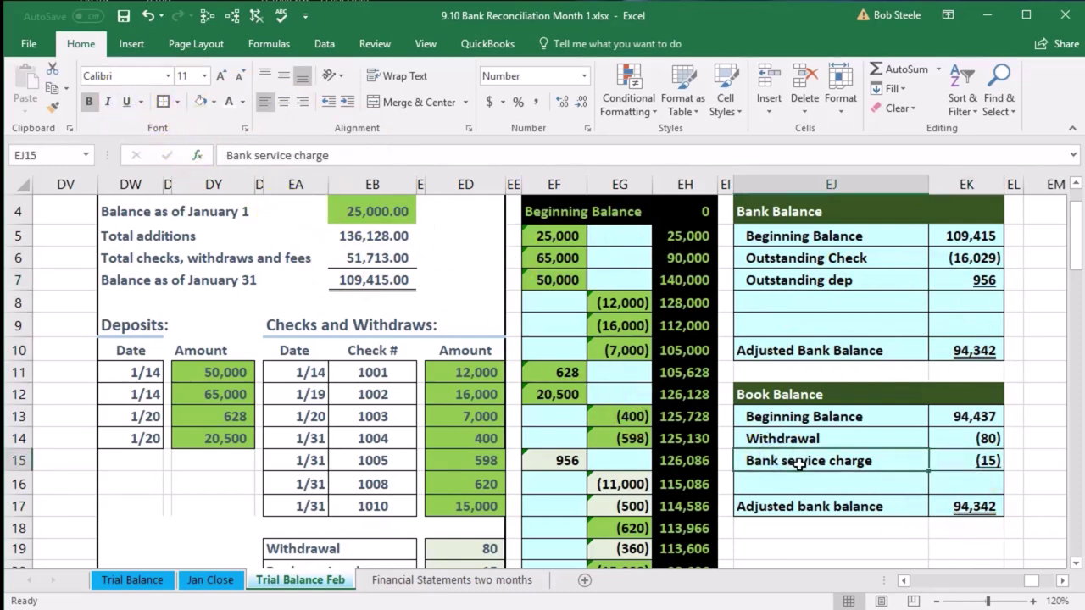
{"action": "left_click", "coordinate": [797, 478]}
{"action": "left_click_drag", "start_coordinate": [813, 439], "coordinate": [945, 460]}
{"action": "left_click", "coordinate": [933, 517]}
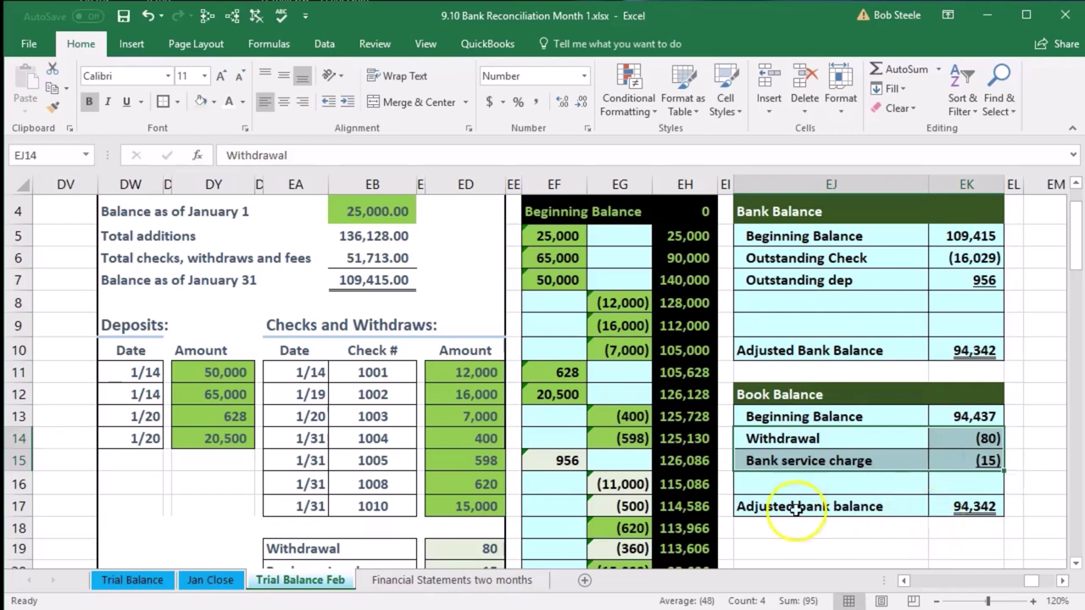
{"action": "left_click", "coordinate": [644, 484]}
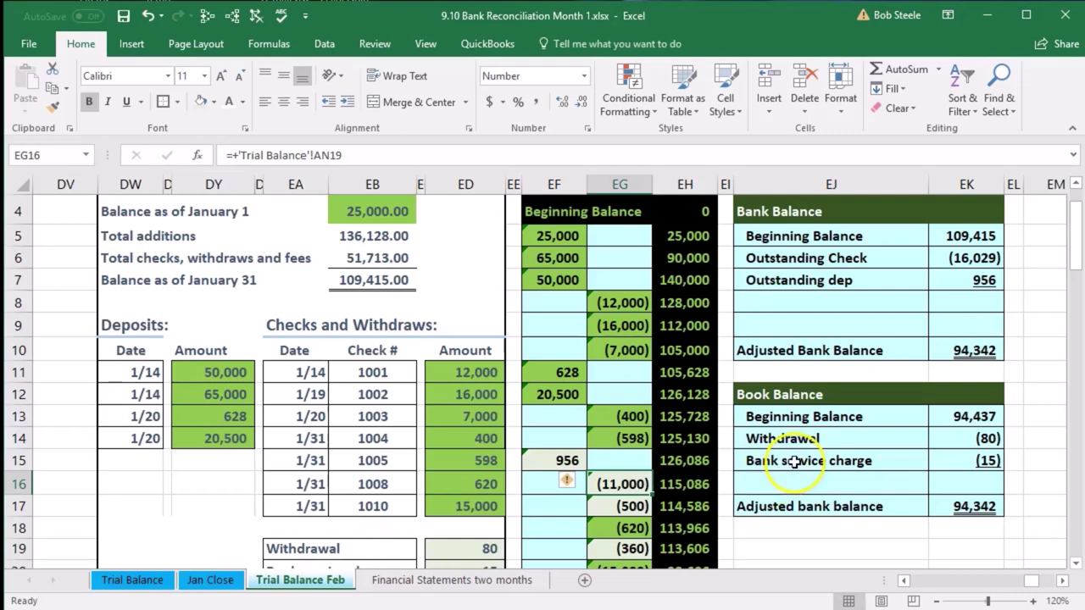
{"action": "left_click", "coordinate": [851, 441]}
{"action": "left_click_drag", "start_coordinate": [851, 441], "coordinate": [942, 441]}
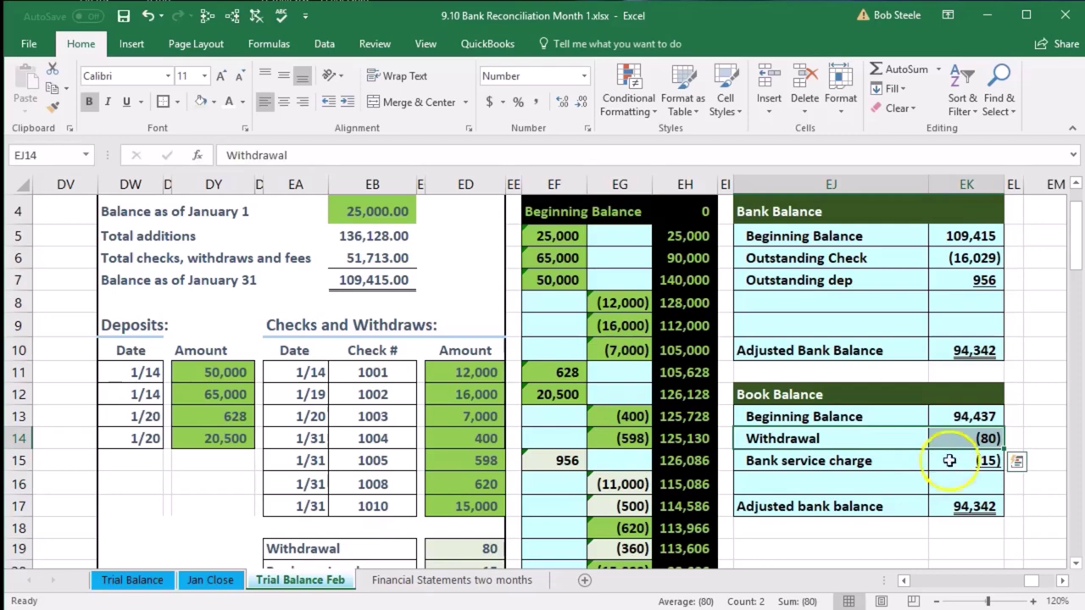
{"action": "left_click", "coordinate": [963, 506]}
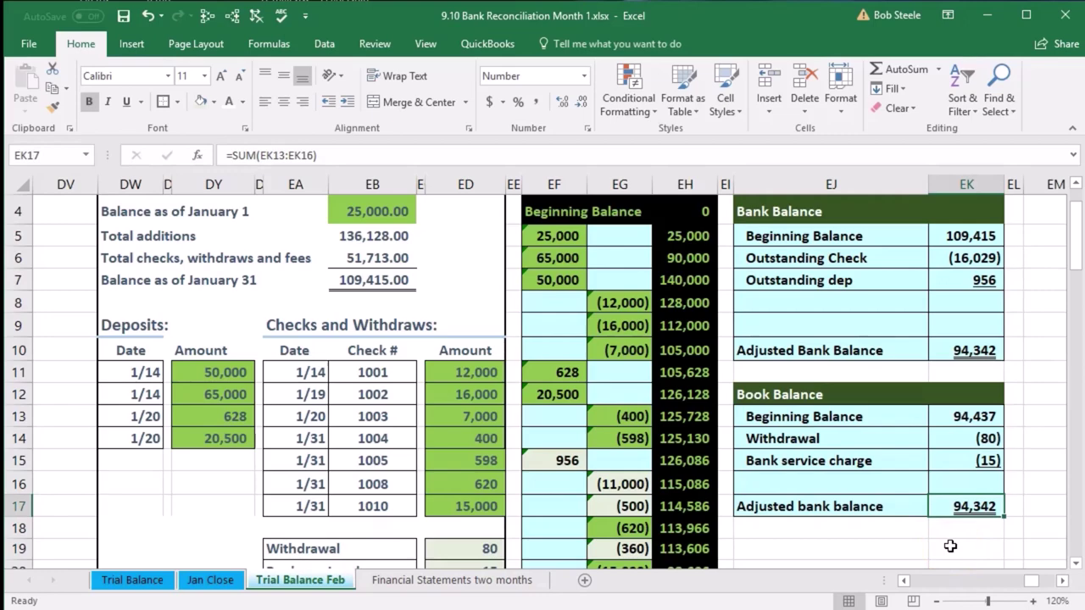
{"action": "scroll", "coordinate": [950, 546], "scroll_direction": "down", "scroll_amount": 2}
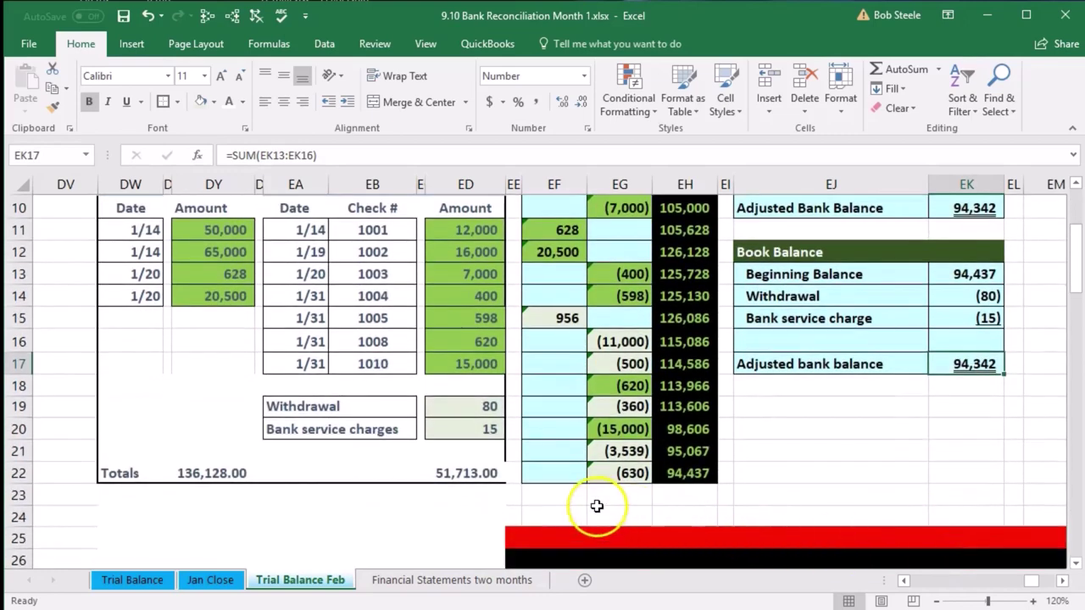